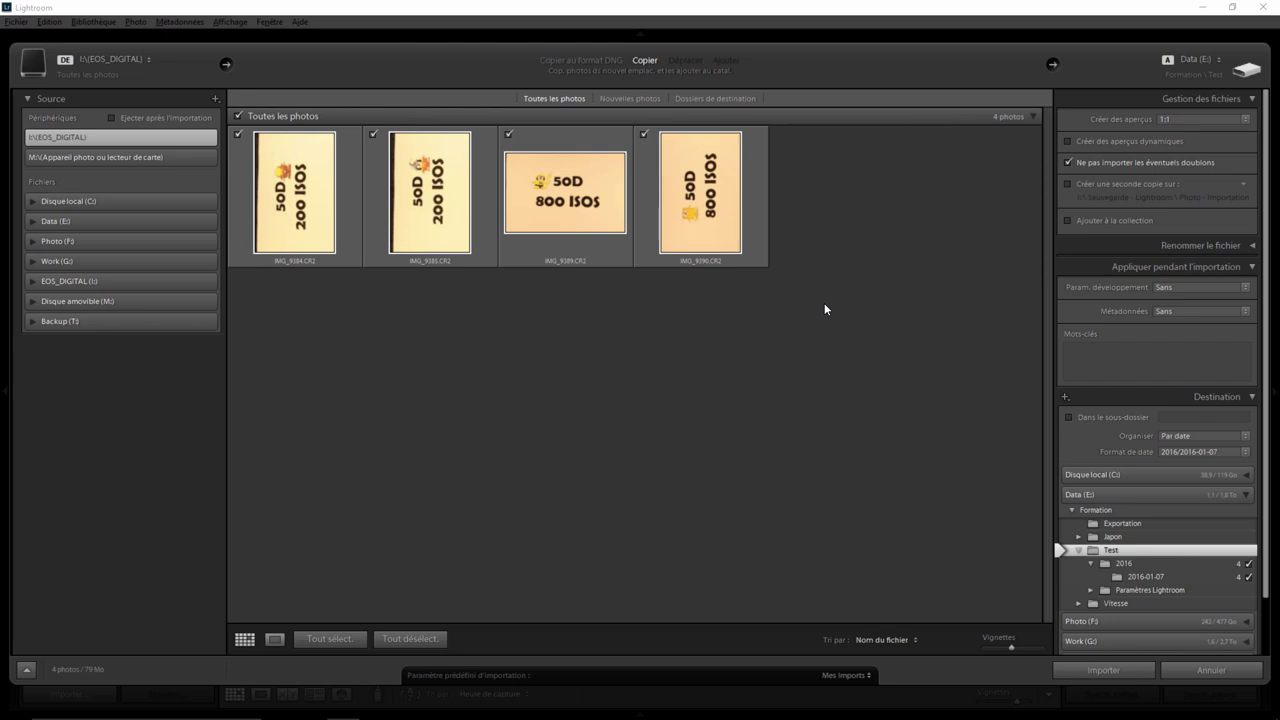
- Import only IMG_9384 from the card, excluding IMG_9385, IMG_9389 and IMG_9390
left_click(373, 134)
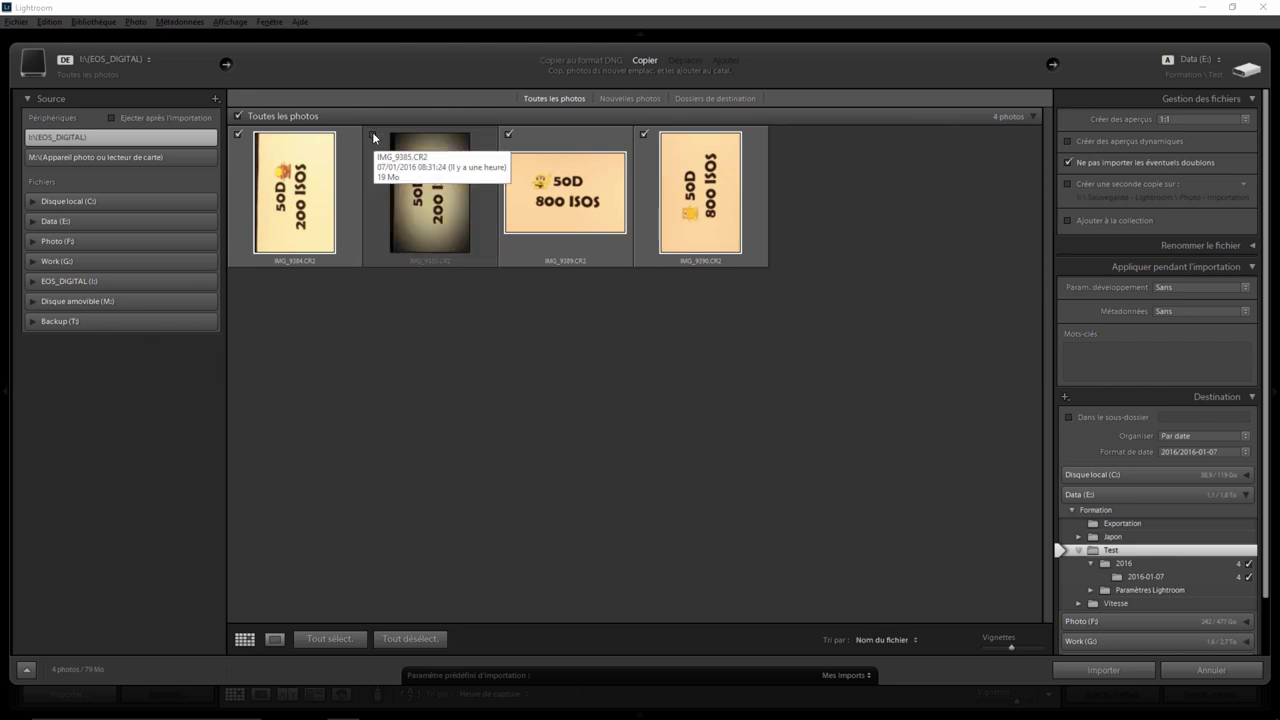
left_click(508, 134)
left_click(644, 135)
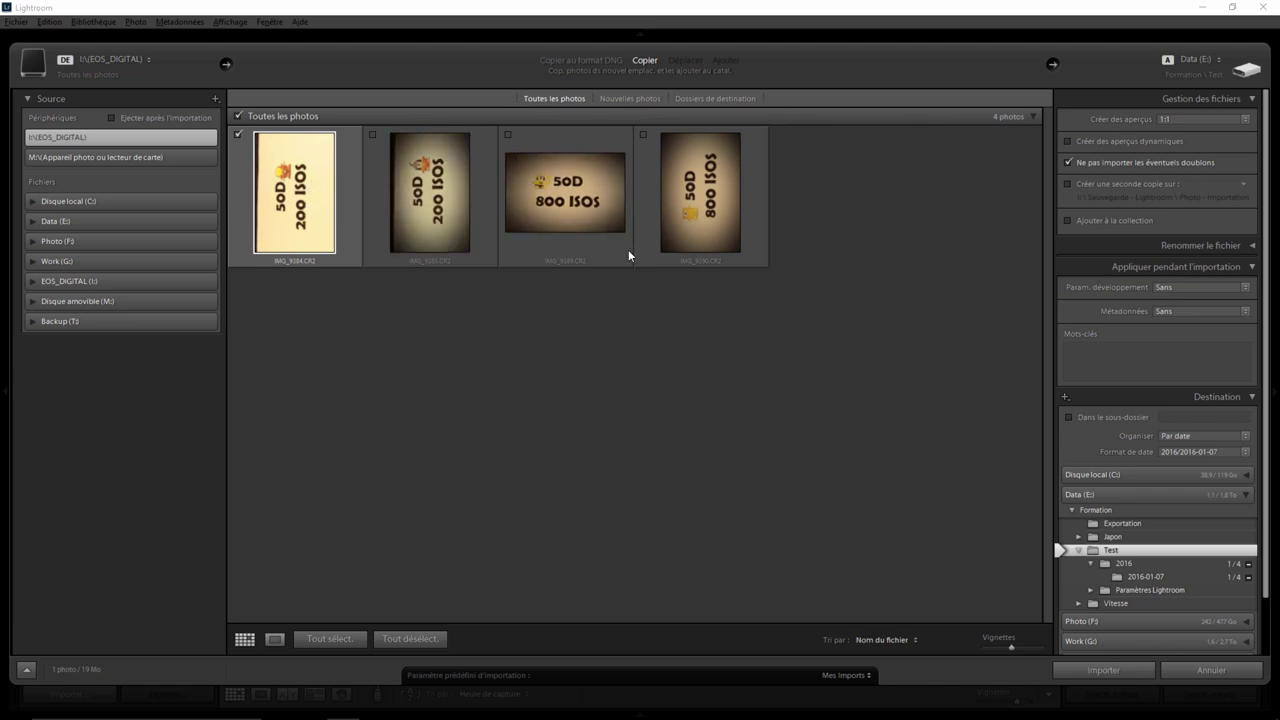
left_click(1100, 668)
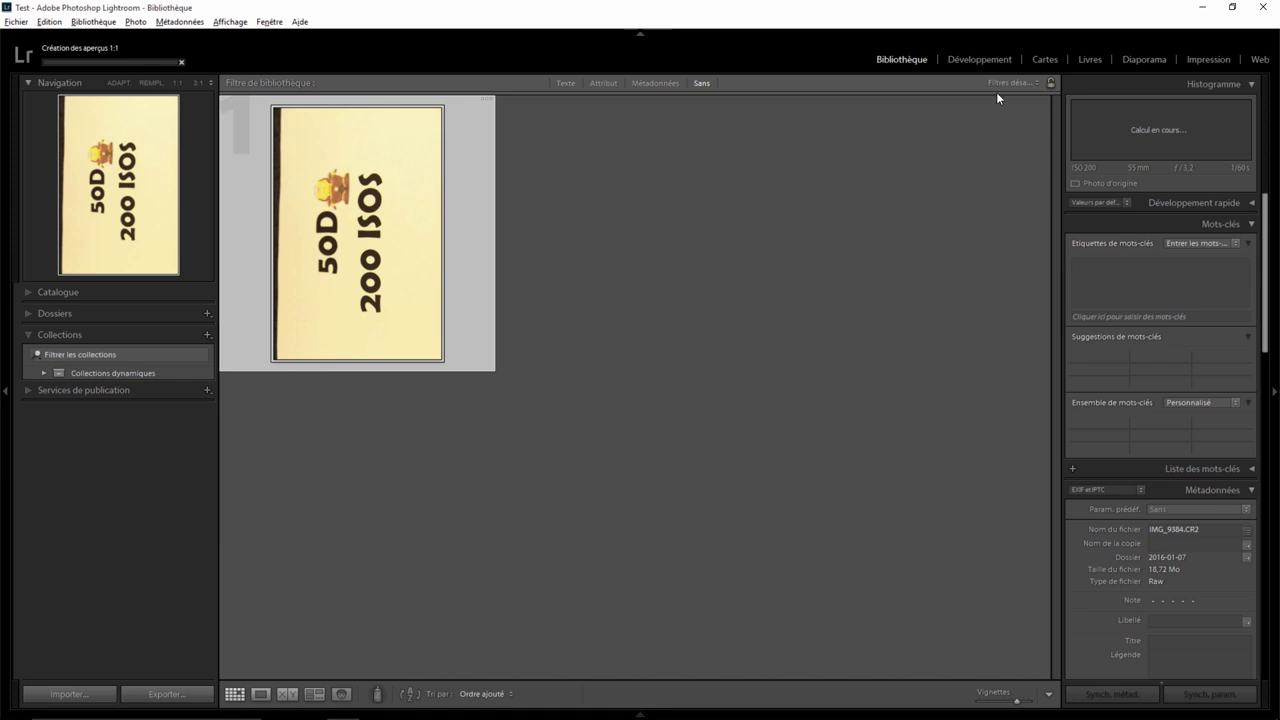
- Open the 50D 200 ISO photo in Développement and scroll through the develop panels
left_click(981, 59)
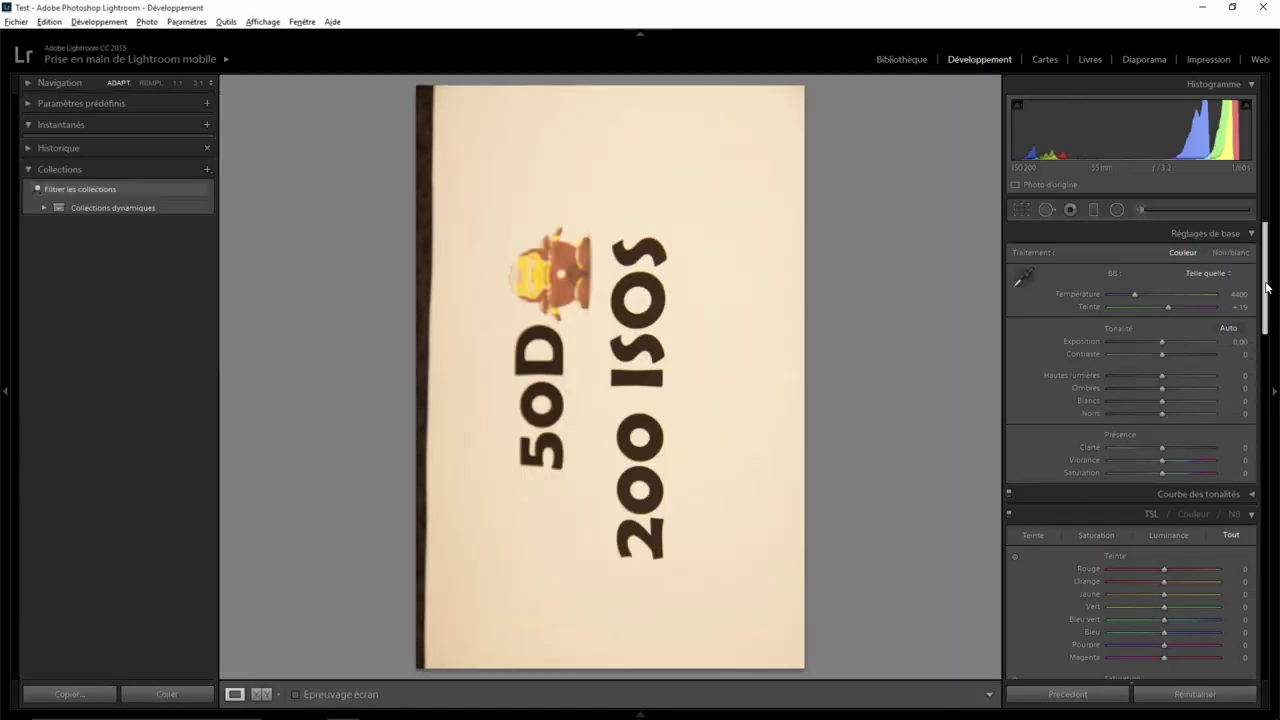
left_click_drag(1266, 287, 1240, 443)
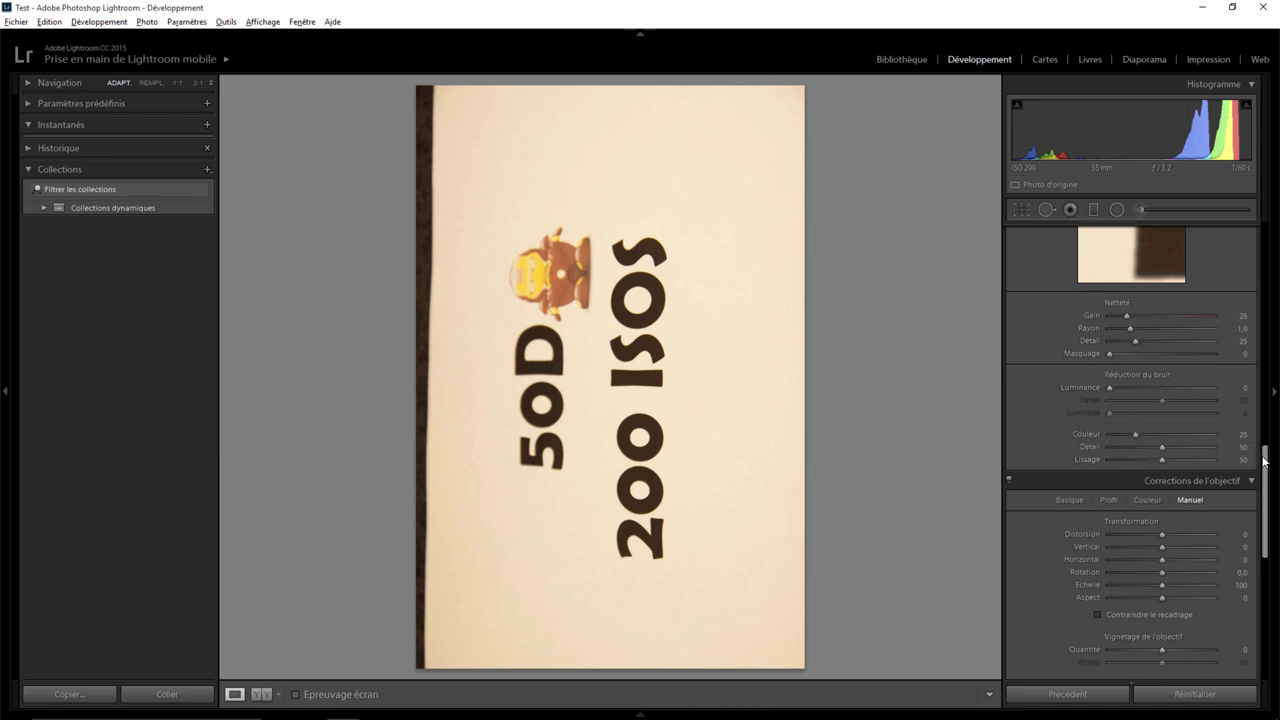
left_click_drag(1268, 489, 1270, 541)
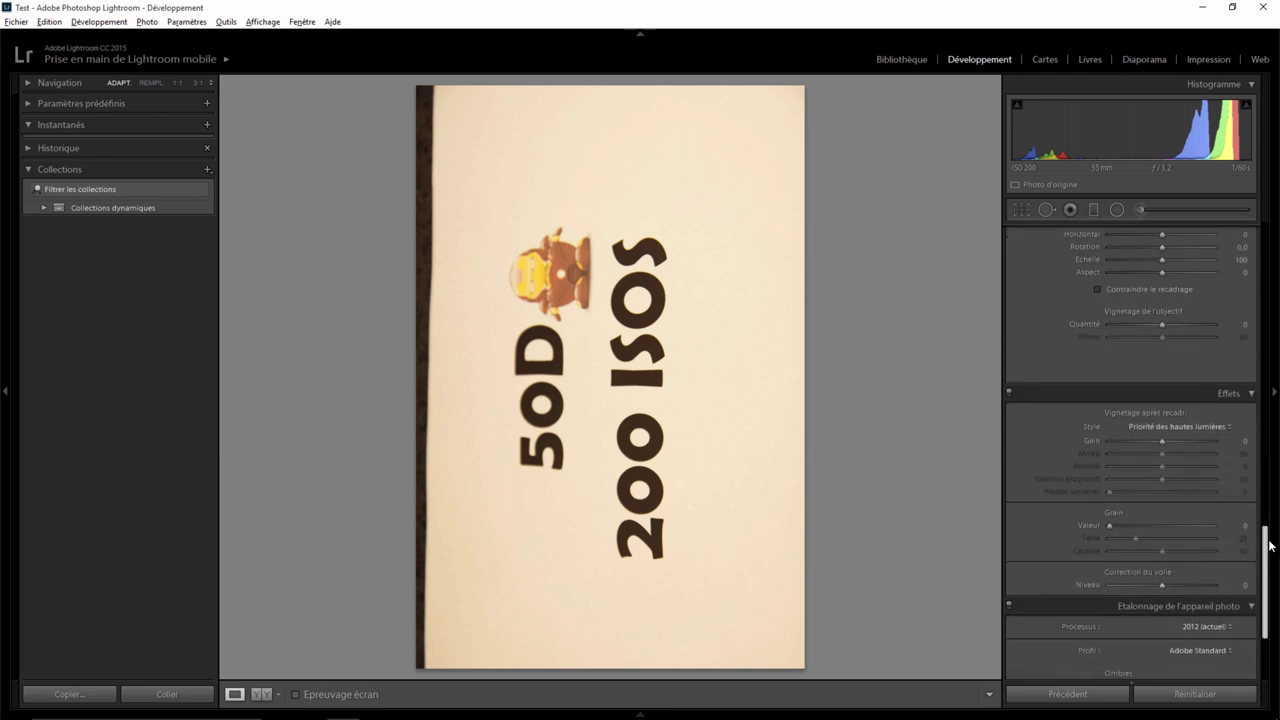
scroll(1270, 545, "down", 3)
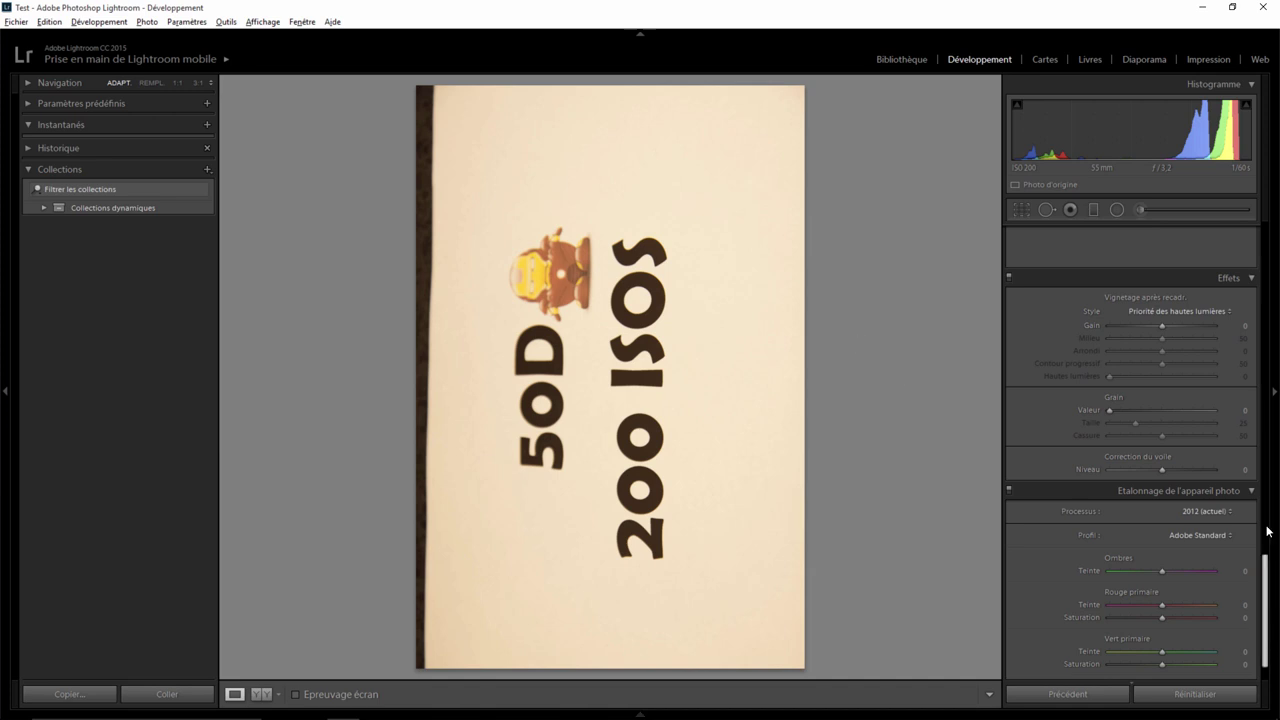
- In Réglages de base, set exposure −3,15, temperature 2382 and whites +75
left_click_drag(1268, 563, 1266, 230)
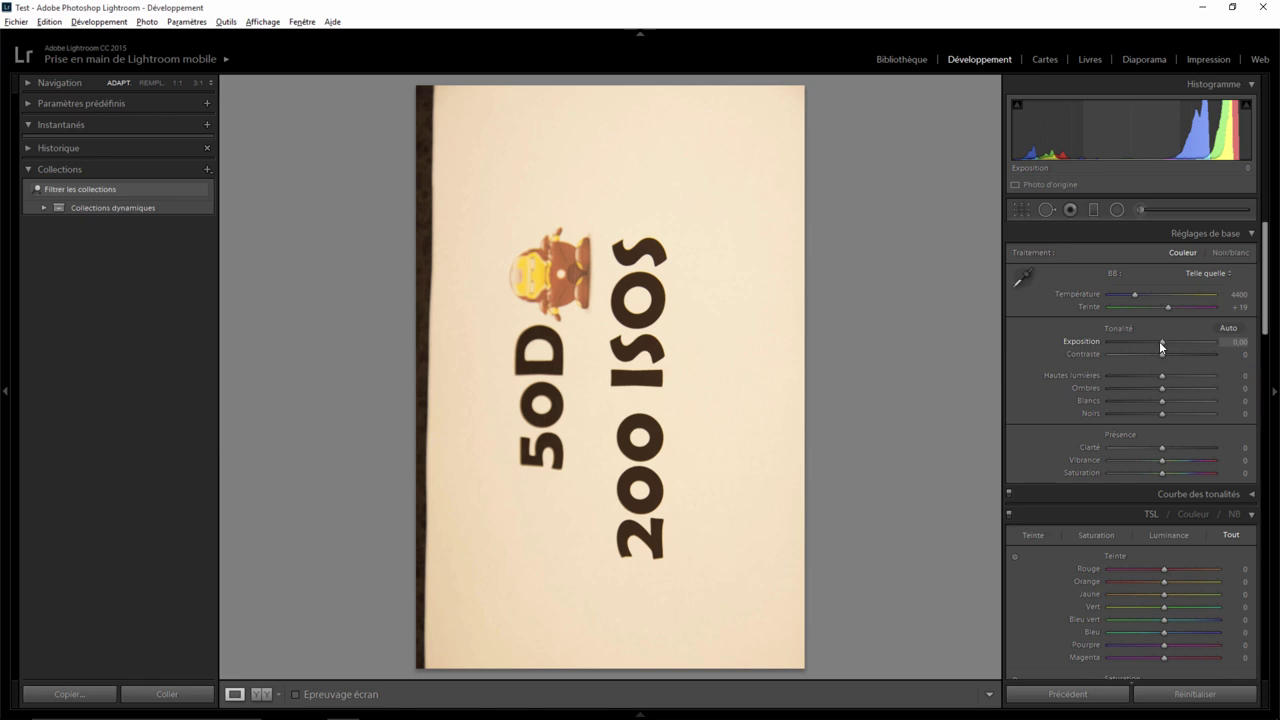
left_click_drag(1161, 342, 1128, 342)
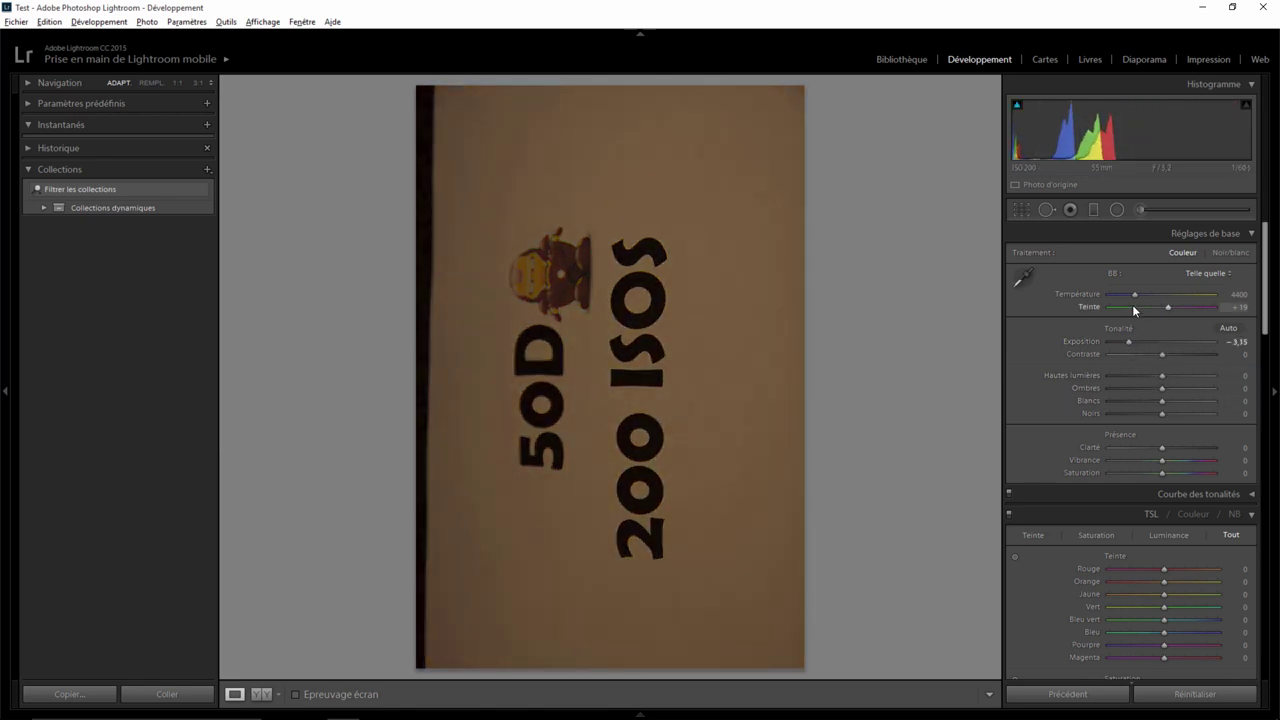
left_click_drag(1135, 294, 1113, 294)
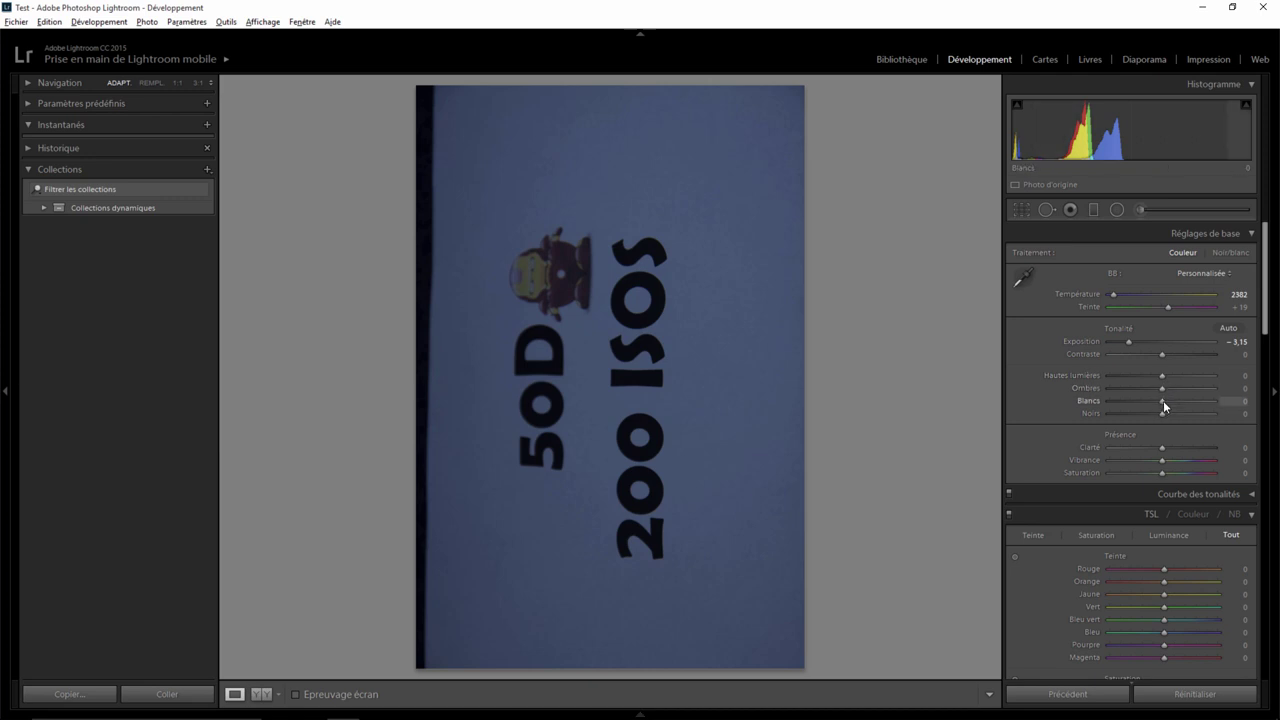
left_click_drag(1163, 400, 1202, 405)
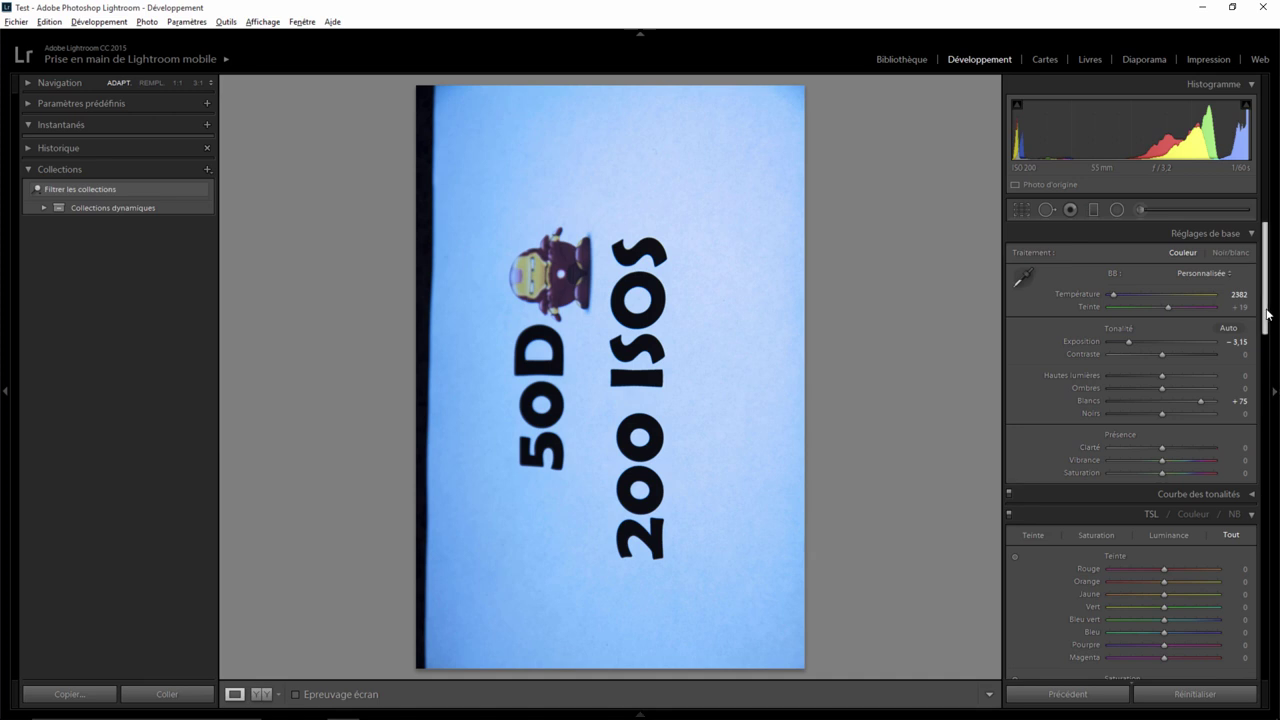
left_click_drag(1268, 320, 1265, 640)
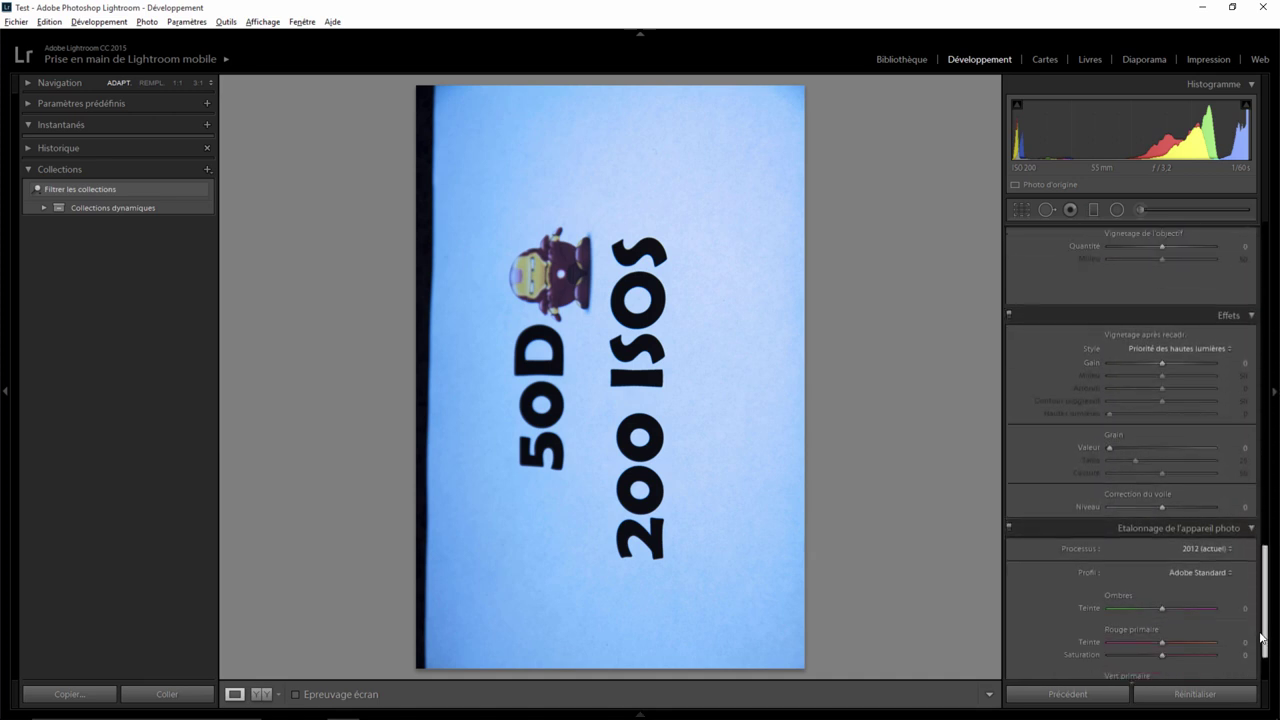
- Set the camera calibration profile to Camera Neutral, then hold Alt to reveal the defaults option
left_click(1188, 576)
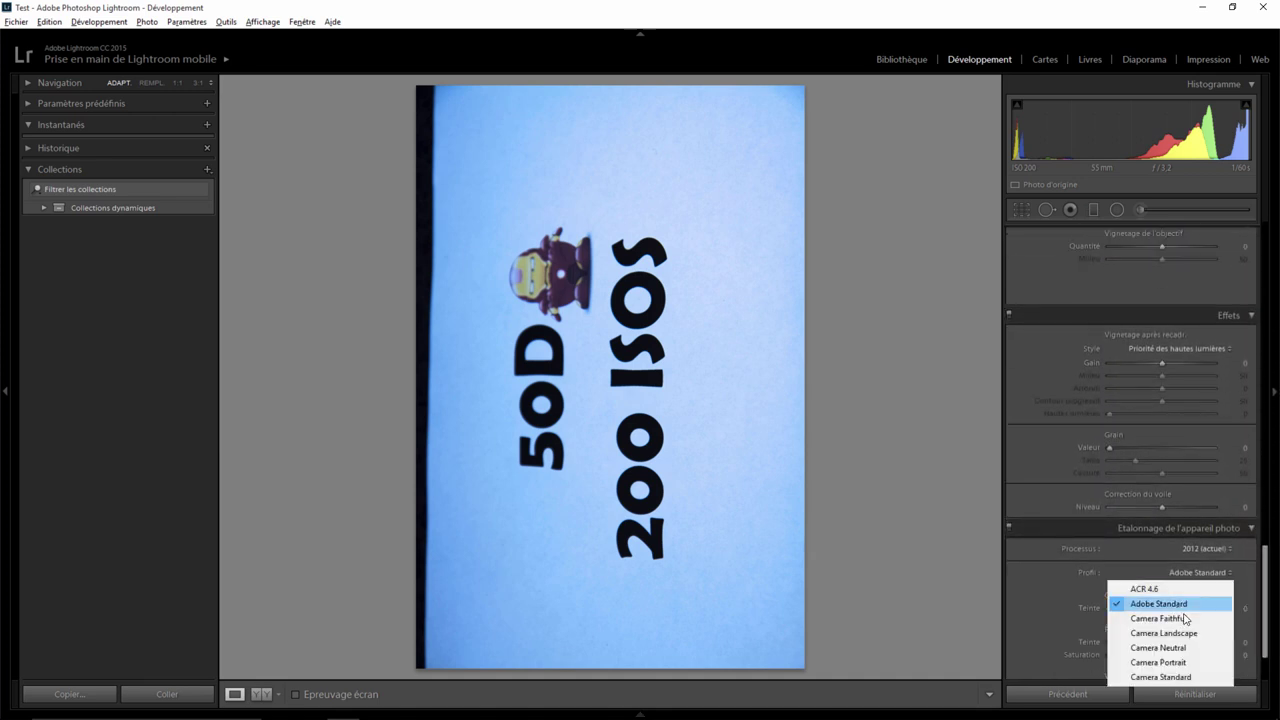
left_click(1160, 648)
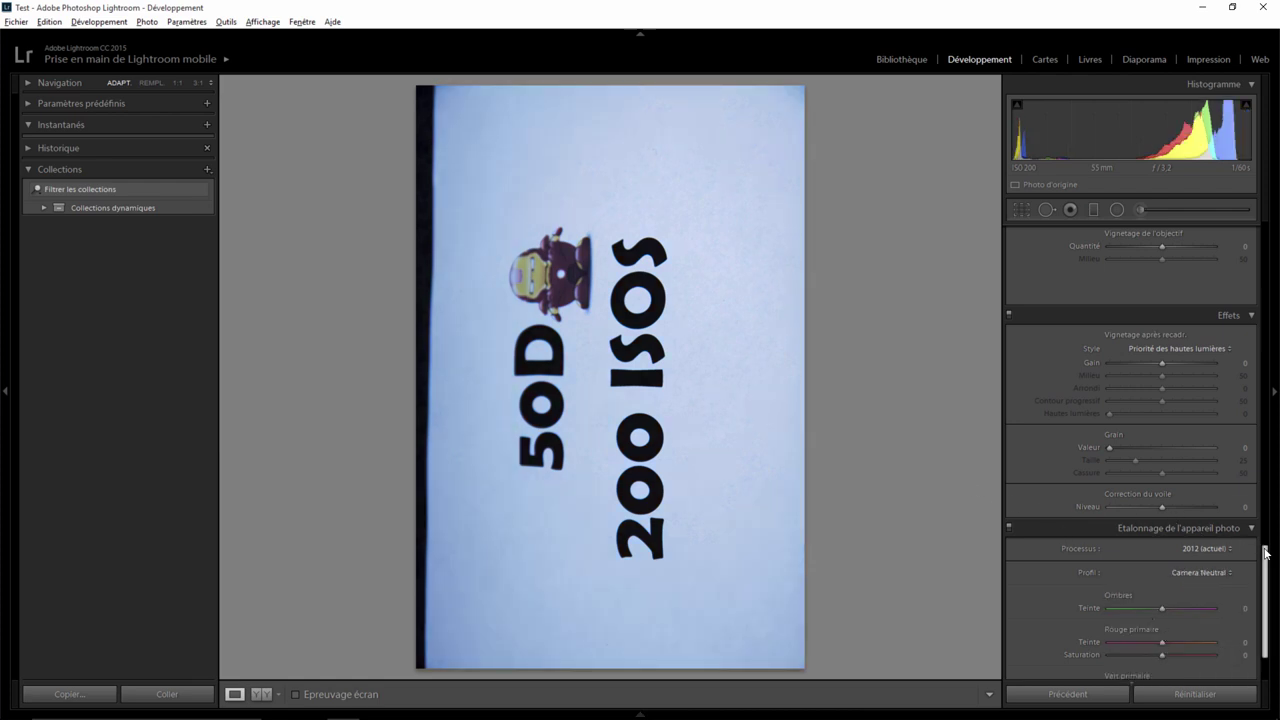
left_click_drag(1264, 552, 1264, 574)
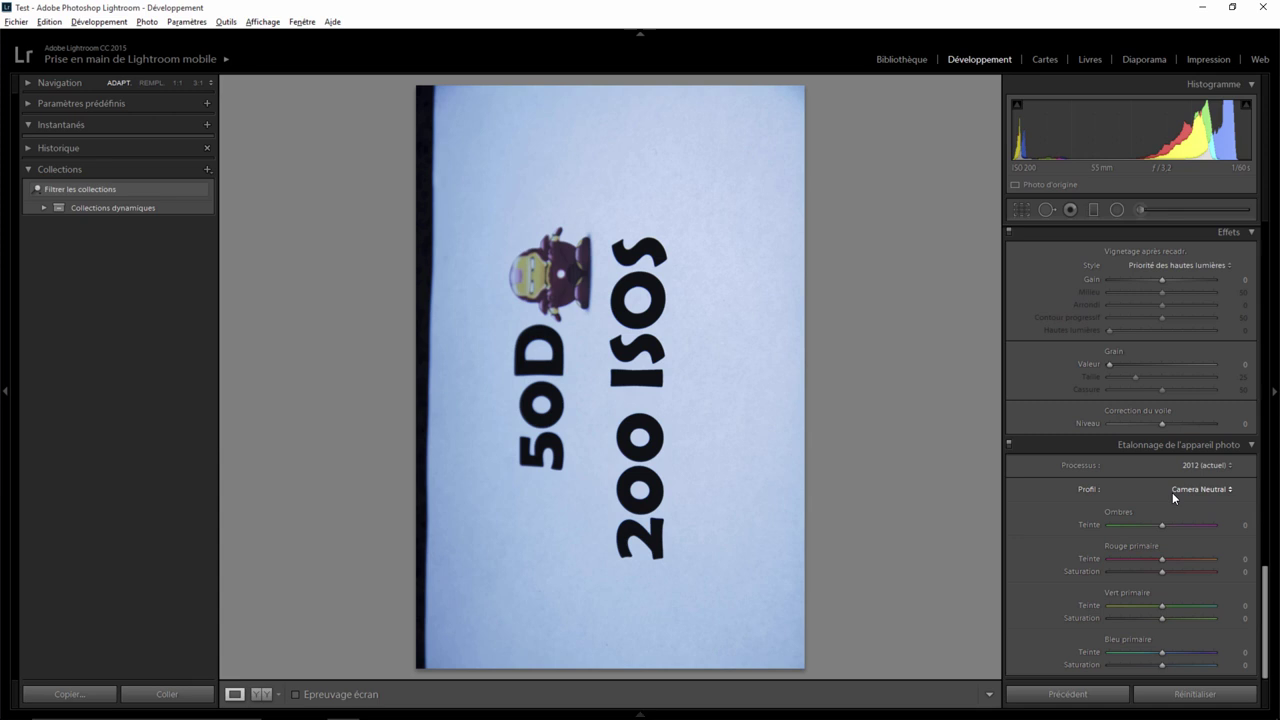
key("alt")
- Update the Canon EOS 50D raw default develop settings to the photo's current settings
left_click(101, 22)
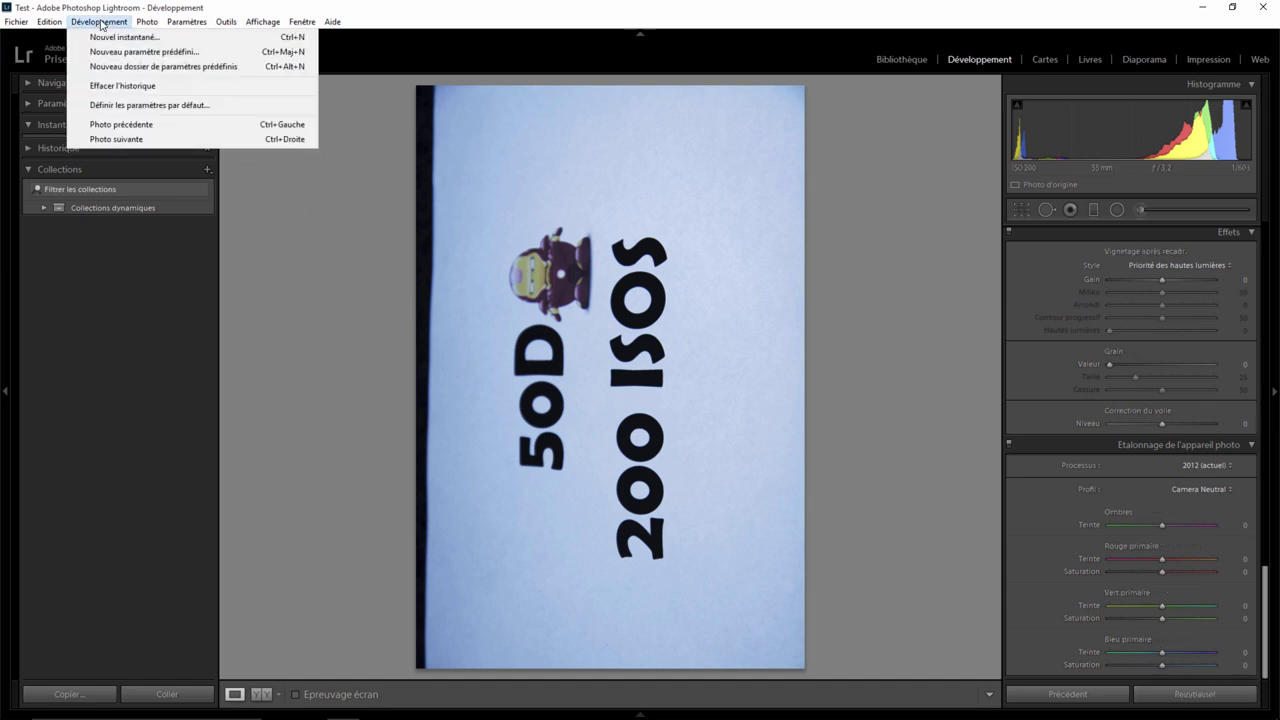
left_click(130, 106)
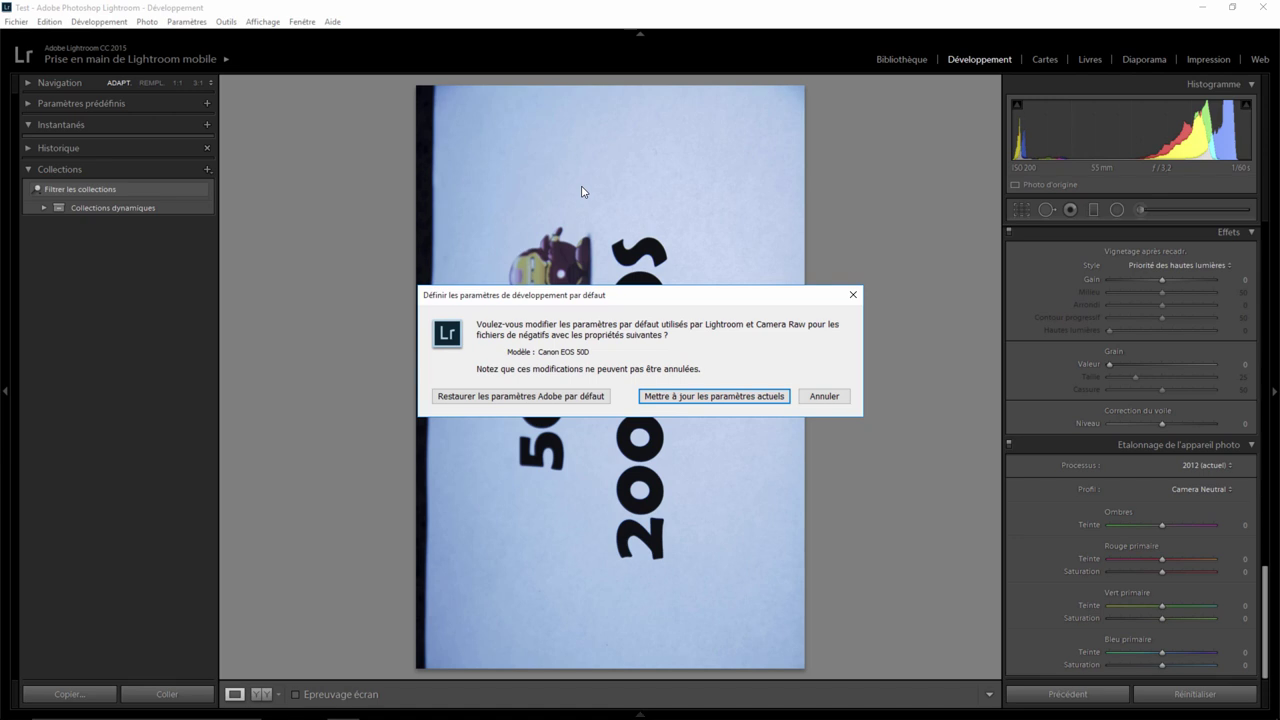
left_click(669, 399)
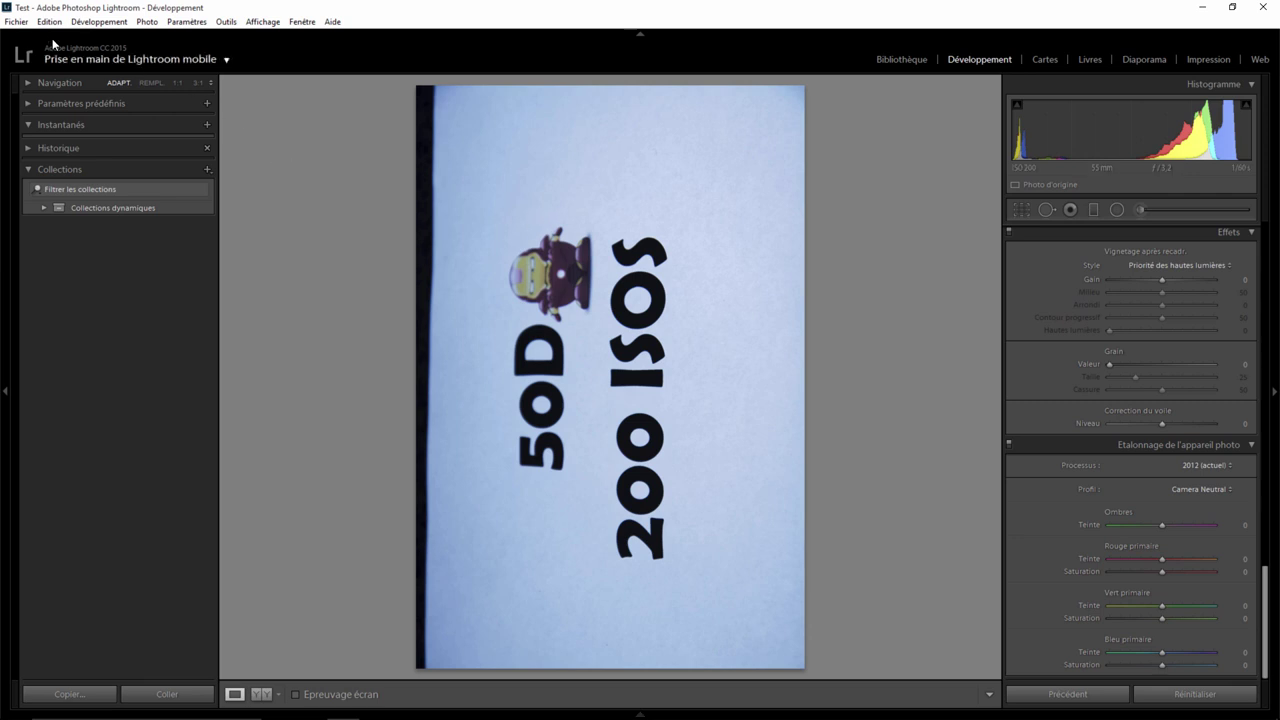
left_click(15, 21)
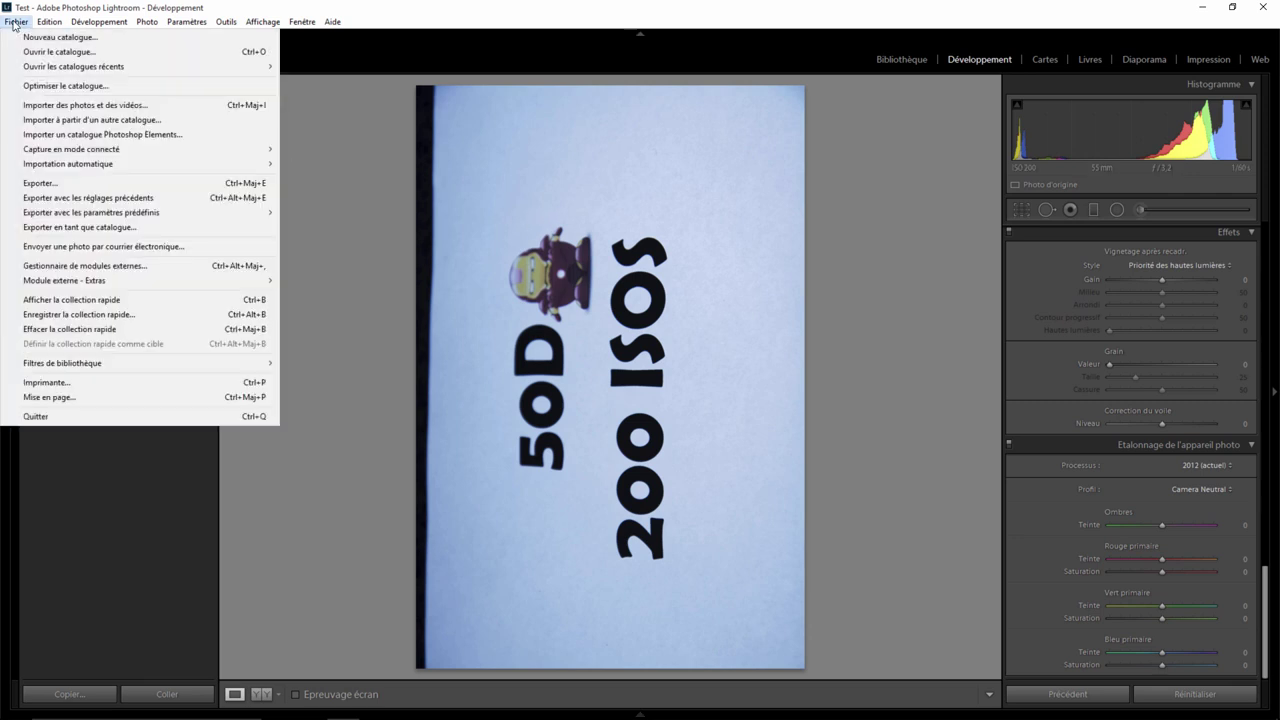
- Import only IMG_9385 from the card, excluding IMG_9389 and IMG_9390
left_click(68, 105)
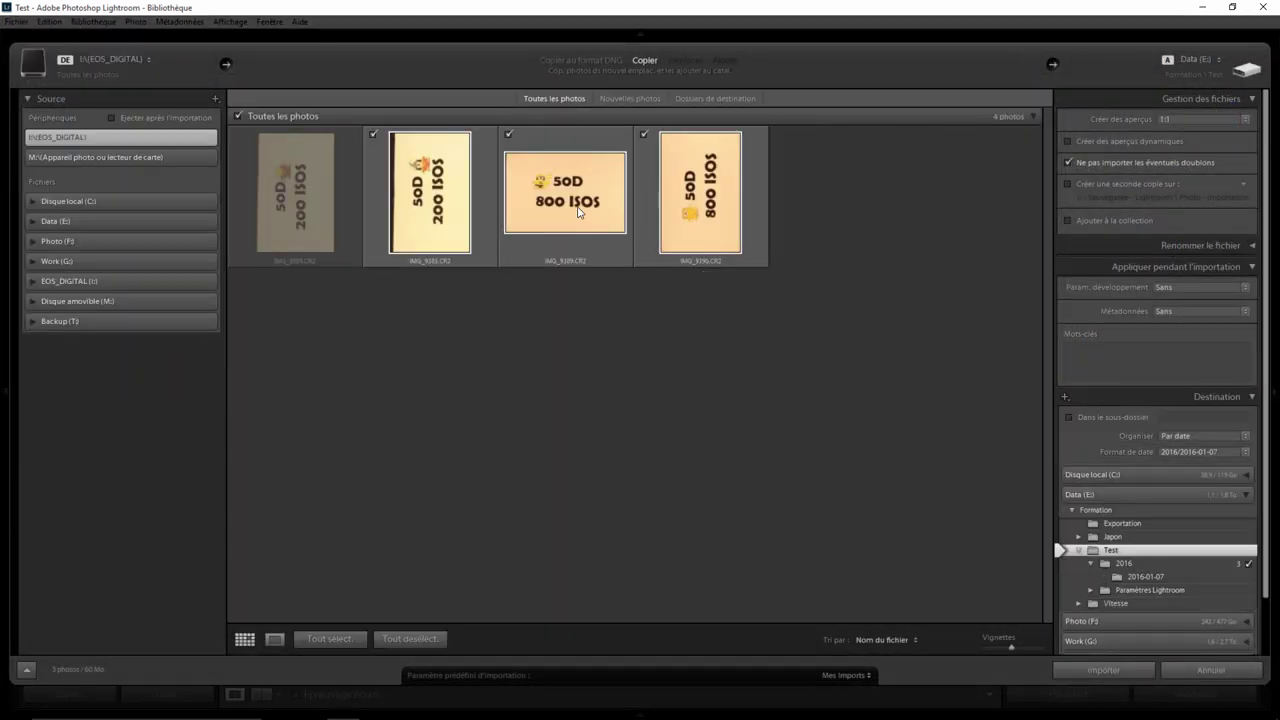
left_click(424, 191)
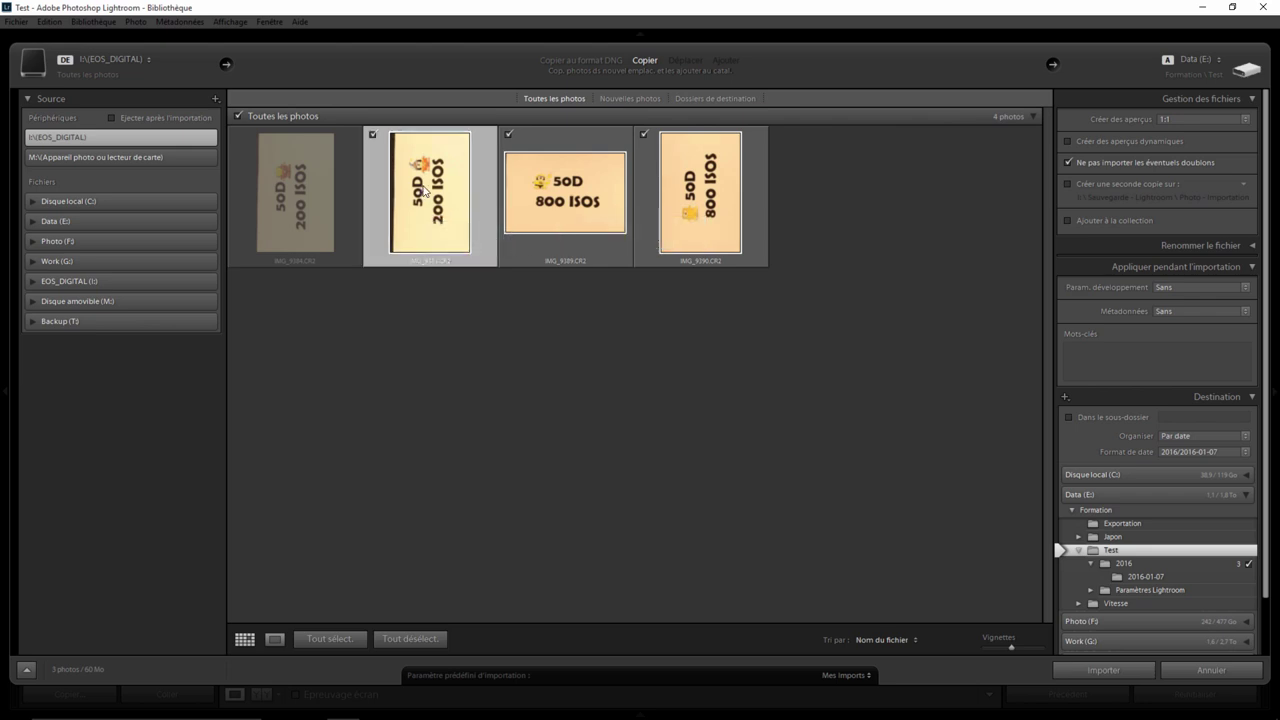
left_click(508, 134)
left_click(644, 135)
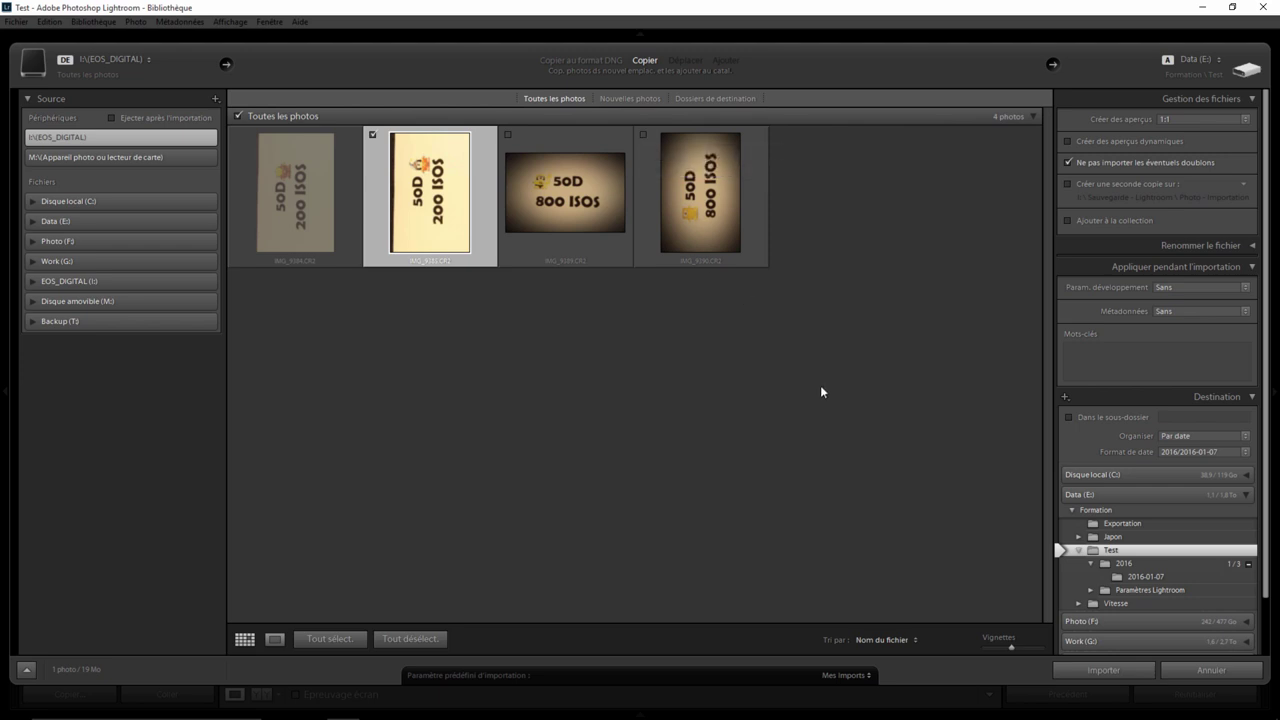
left_click(1110, 671)
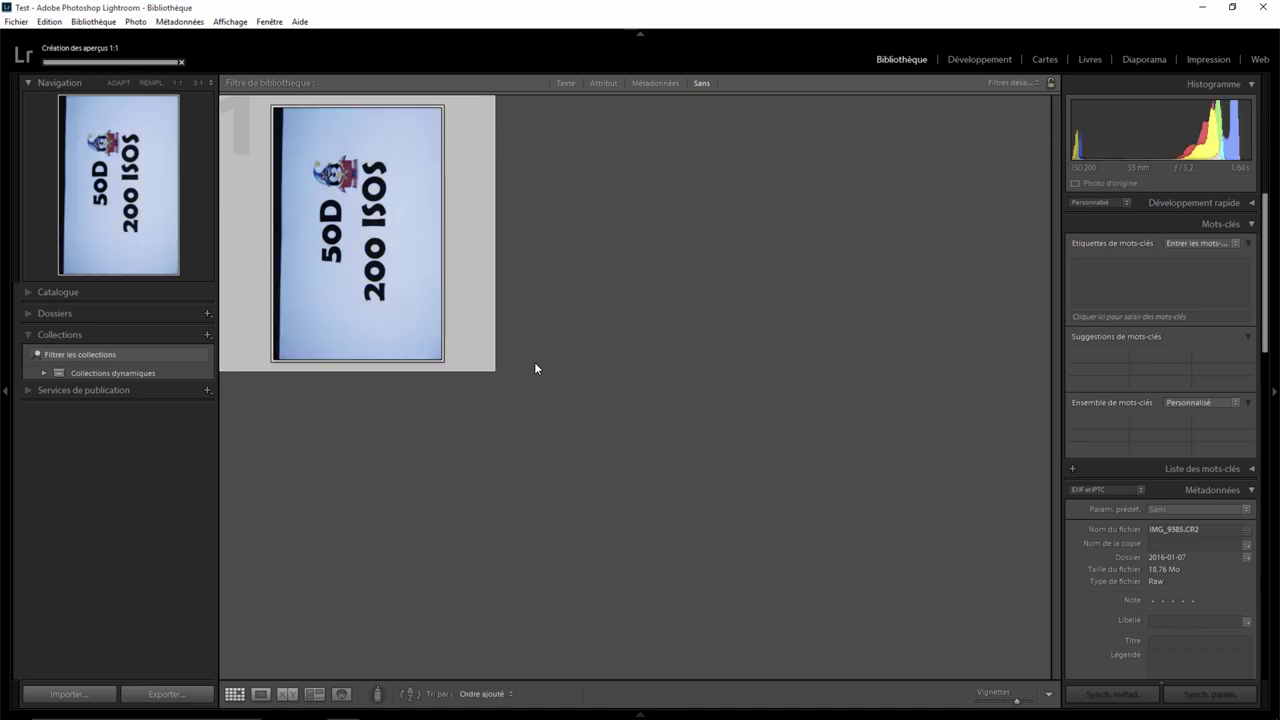
- Open IMG_9385 in Développement and check it shows temperature 2382, whites +75 and Camera Neutral
left_click(977, 62)
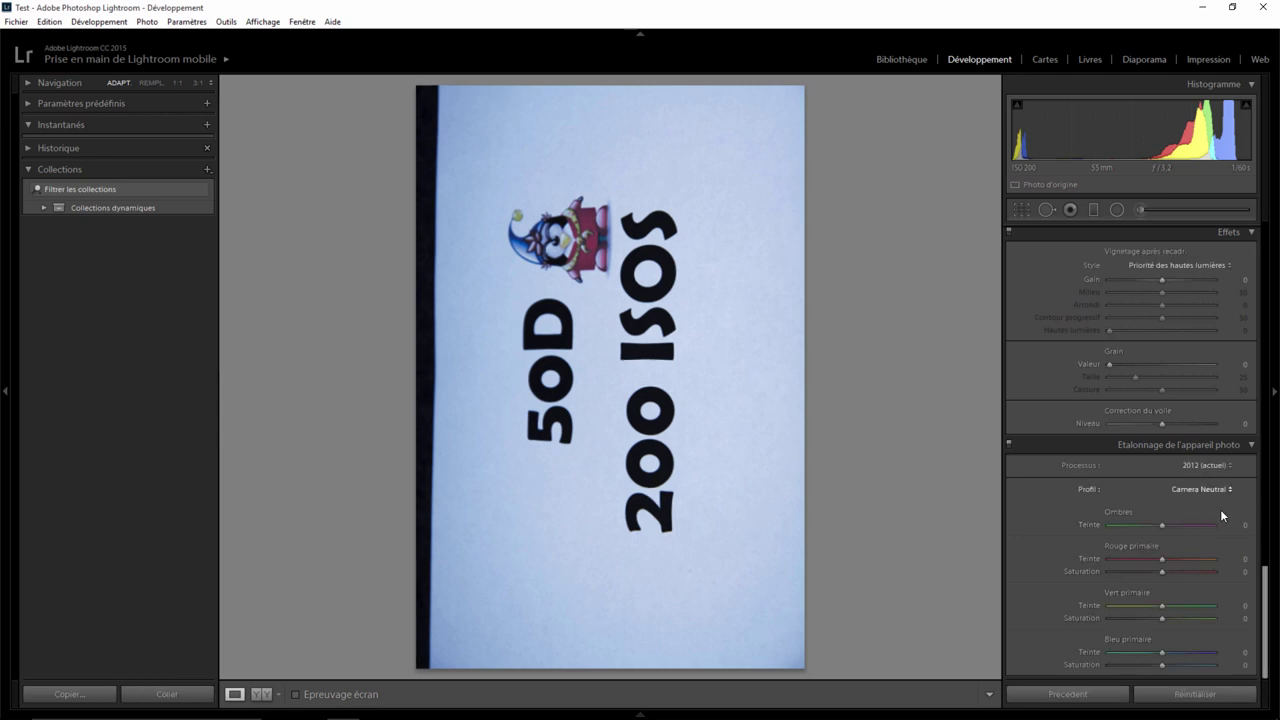
left_click_drag(1267, 580, 1266, 236)
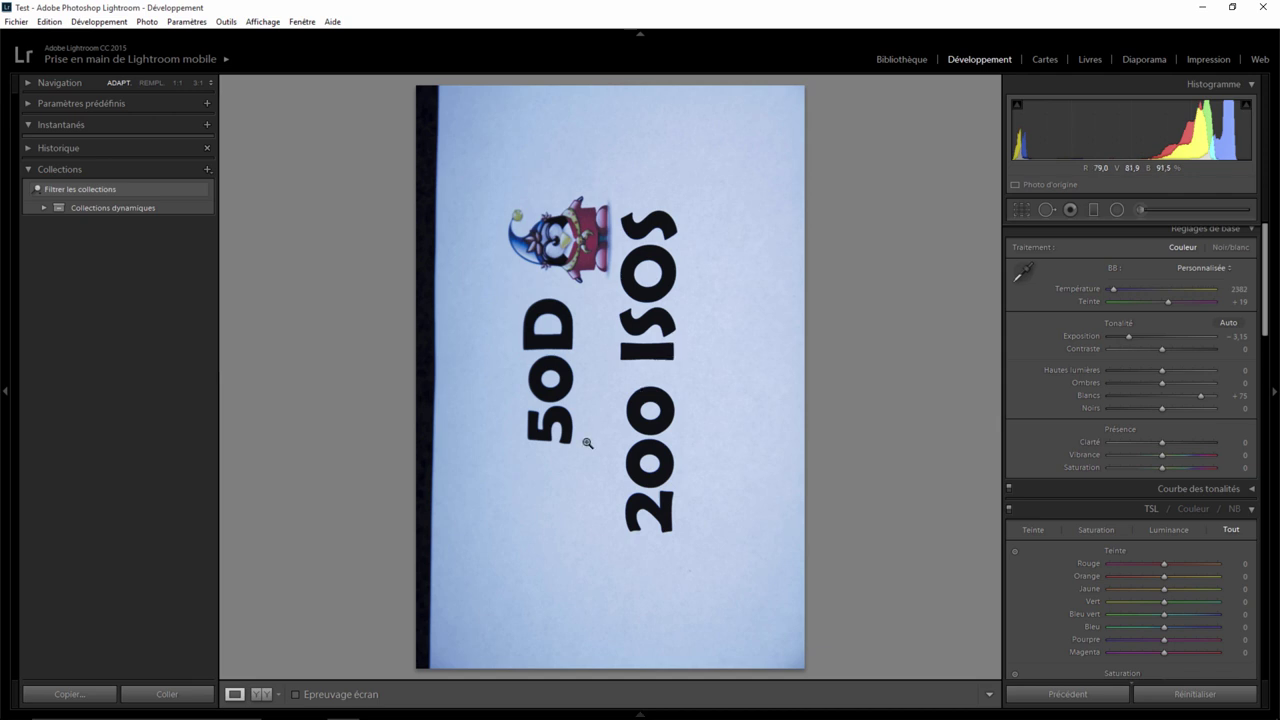
- Import only P1000840.JPG from the M:\ card reader, excluding the second LUMIX photo
left_click(17, 23)
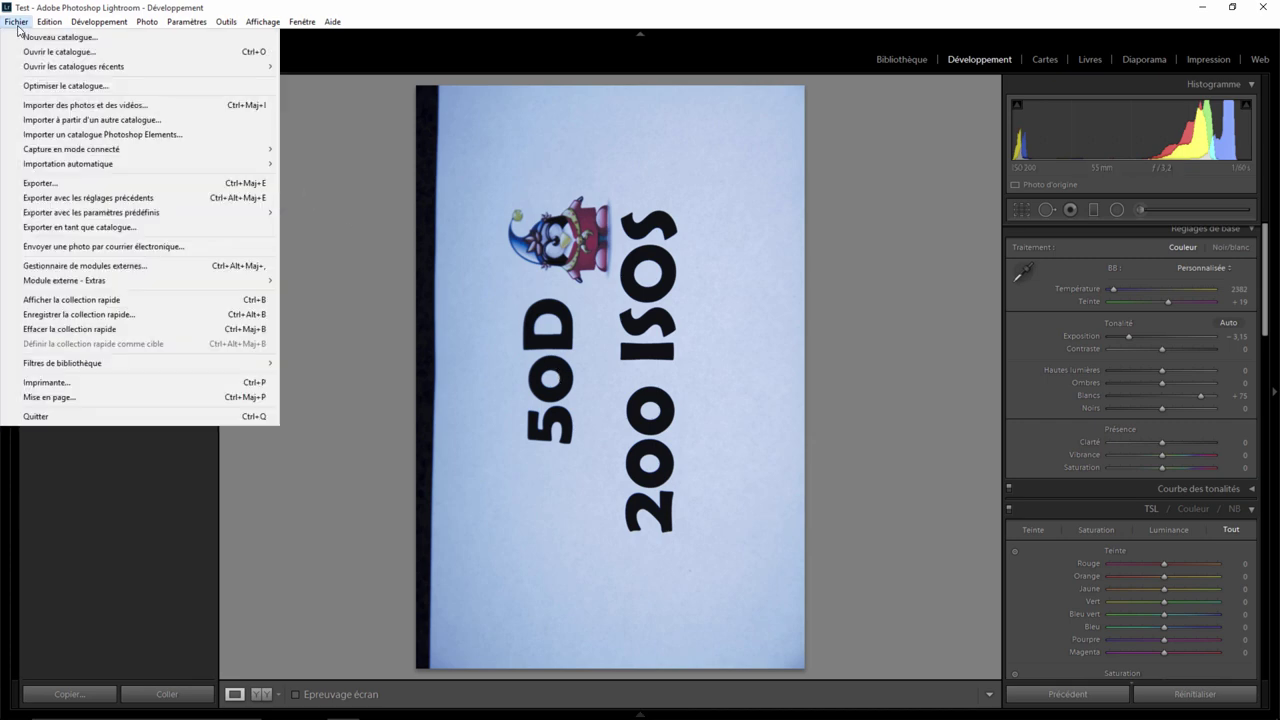
left_click(68, 107)
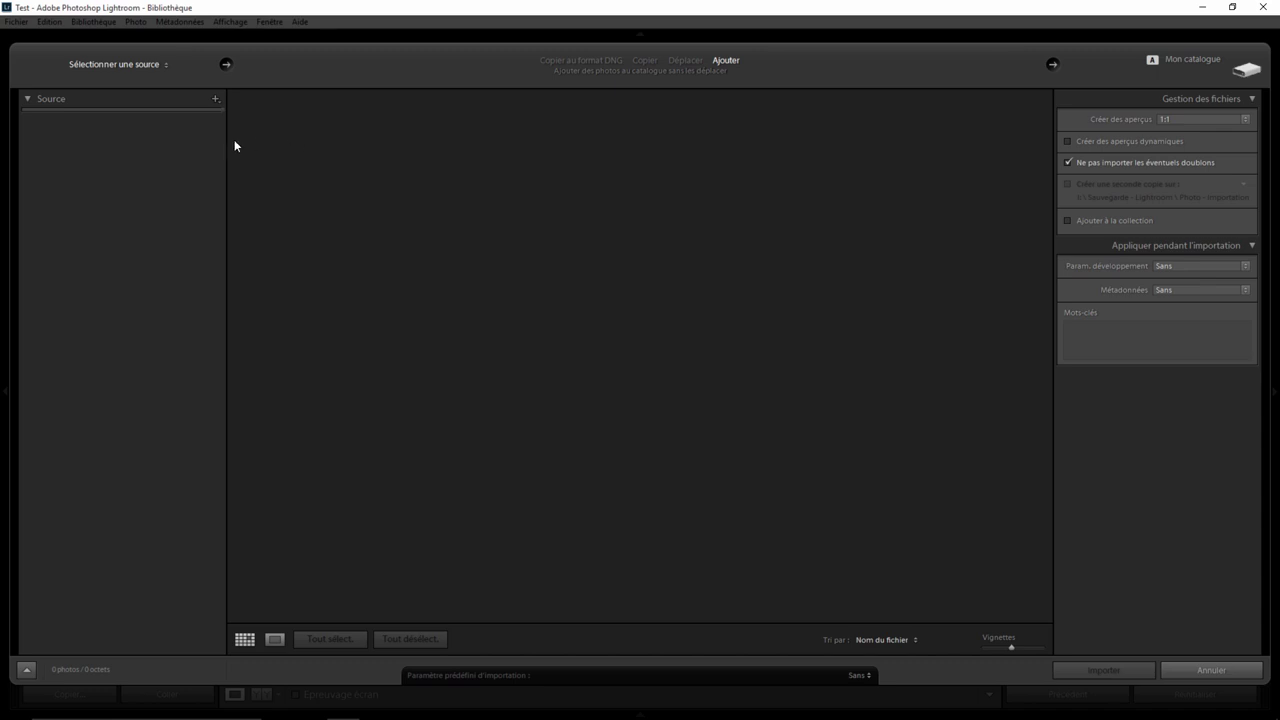
left_click(84, 158)
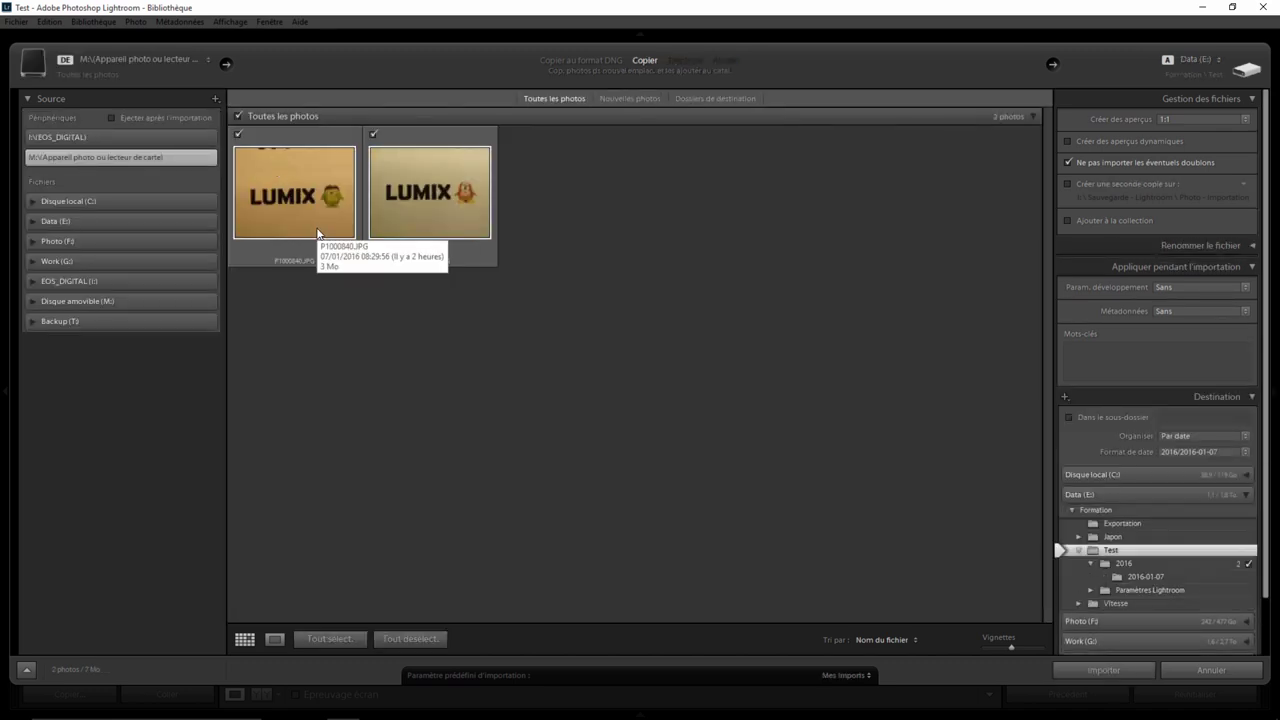
left_click(373, 134)
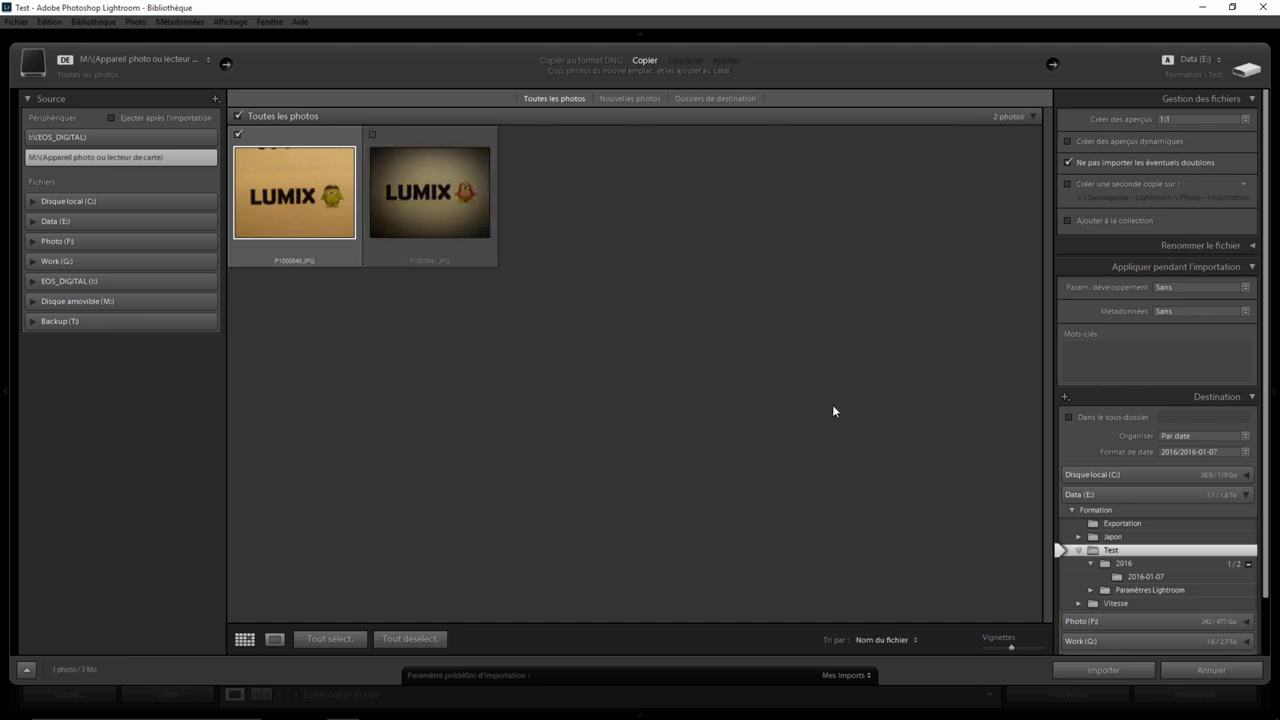
left_click(1110, 670)
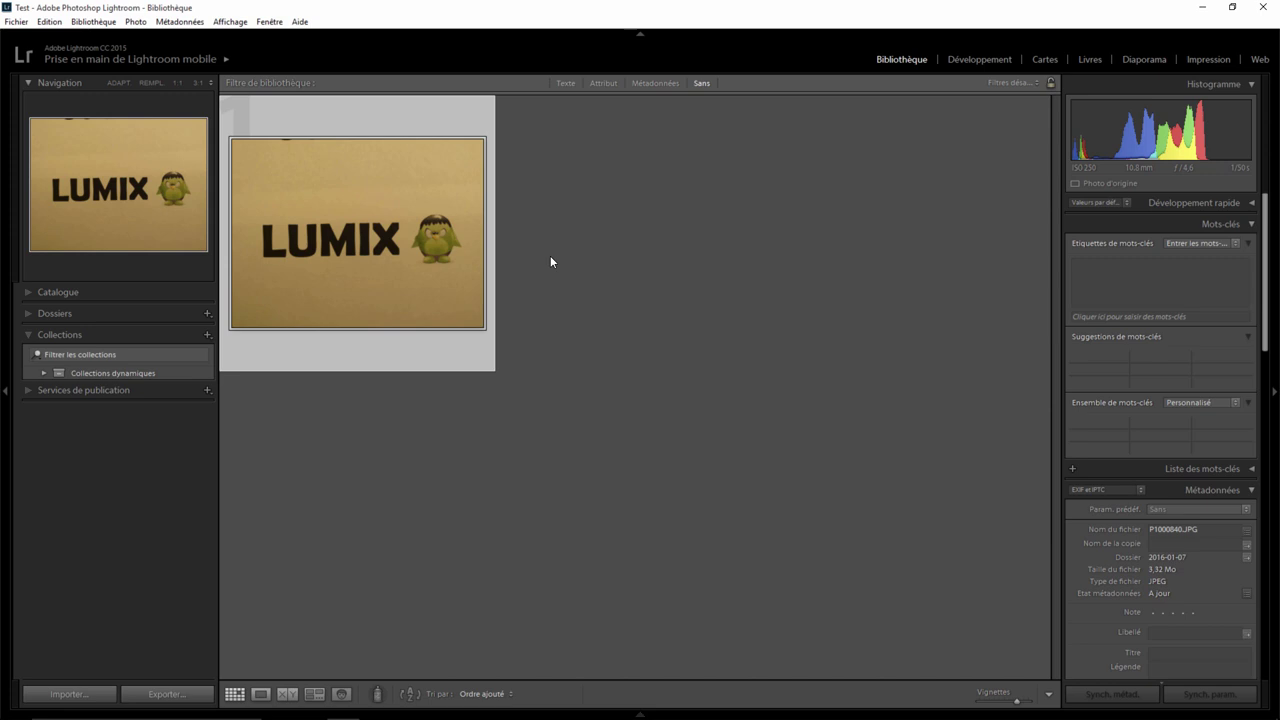
- In Développement, set the LUMIX photo's temperature to +100 and exposure to +2,07, holding Alt
left_click(971, 62)
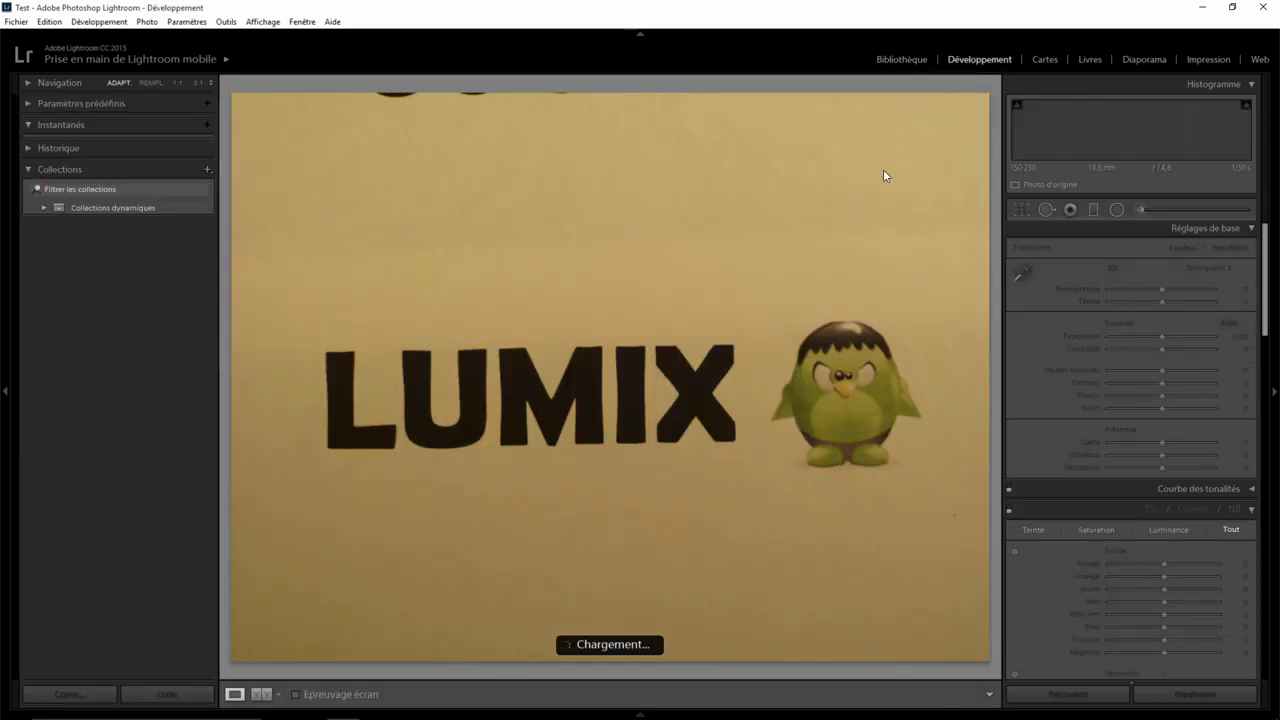
left_click_drag(1165, 290, 1220, 298)
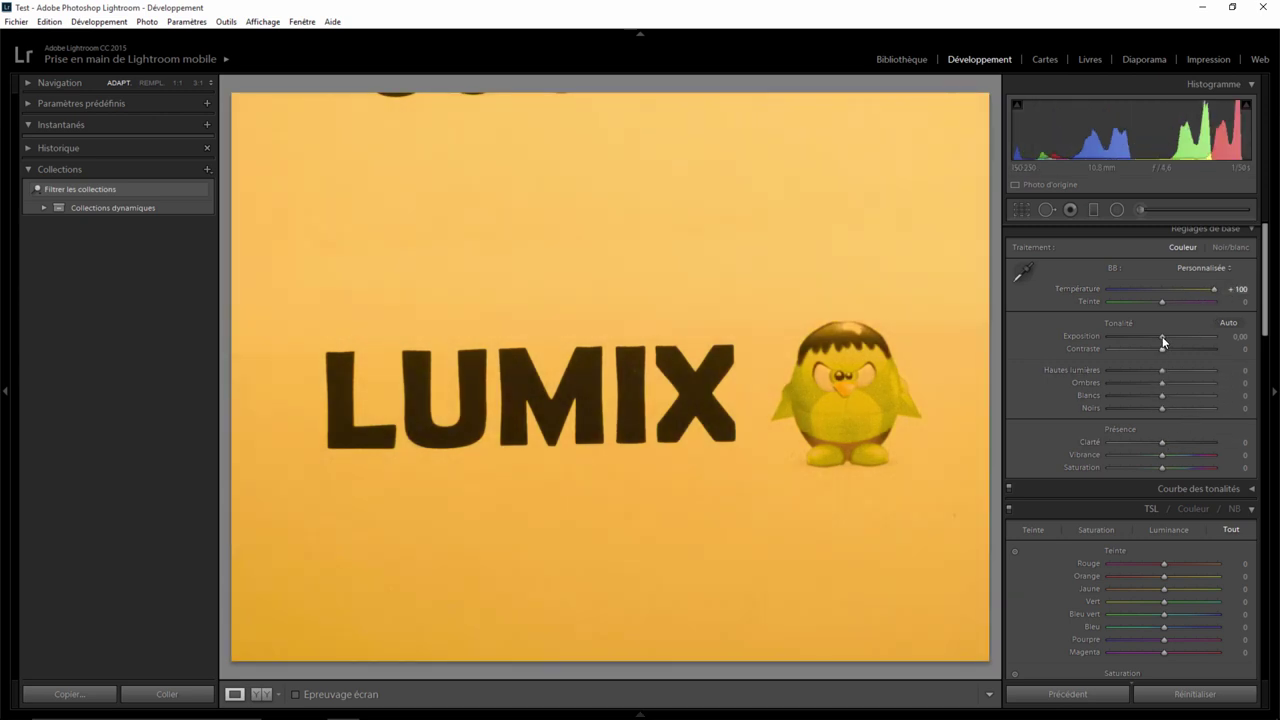
left_click_drag(1162, 336, 1183, 337)
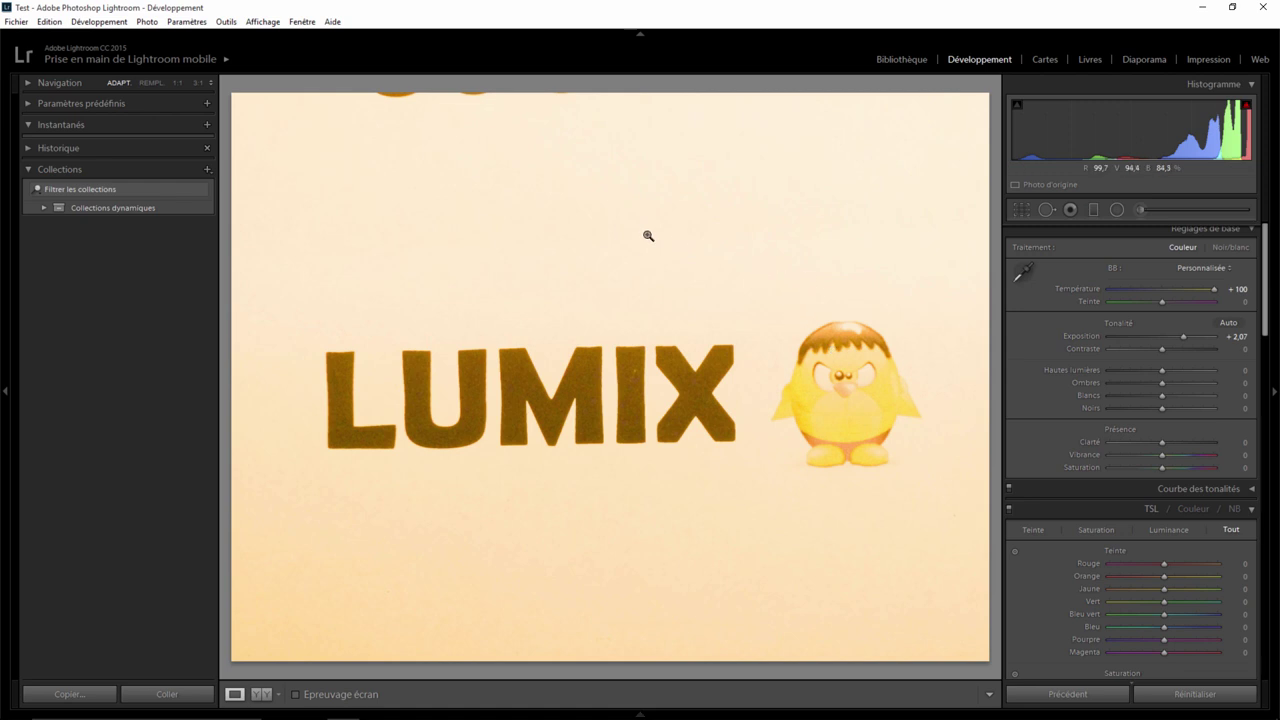
key("alt")
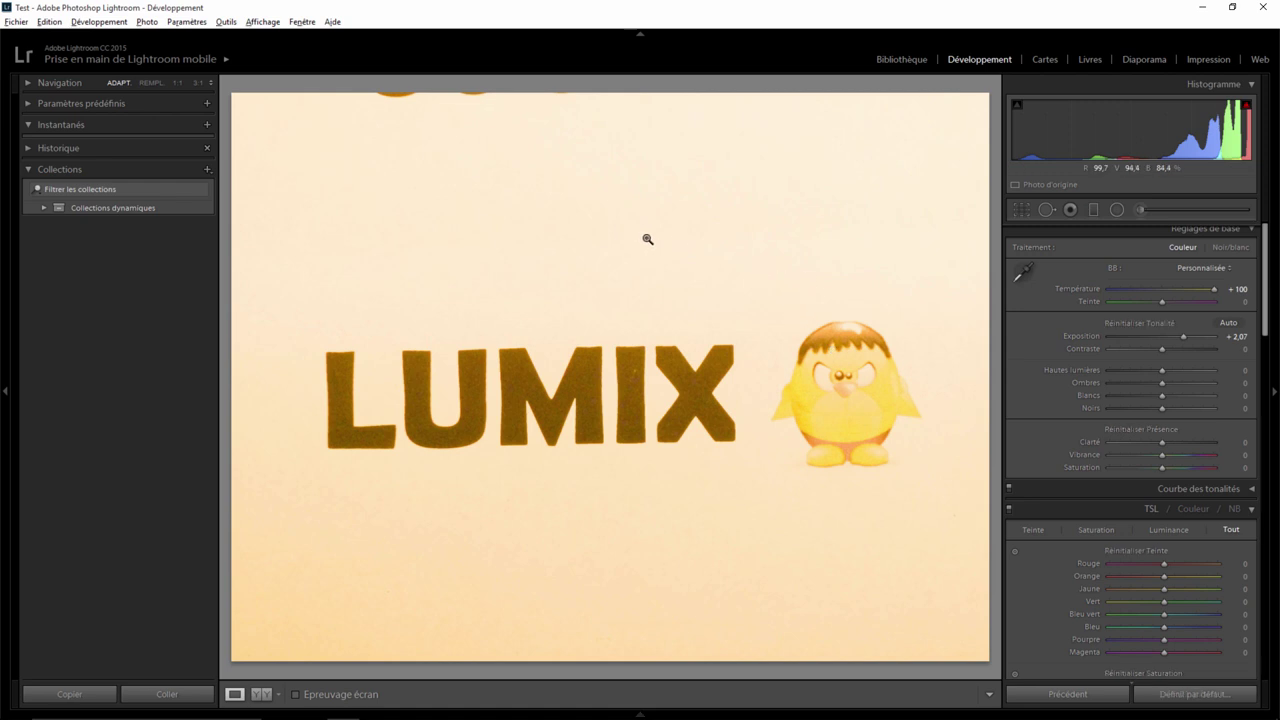
- Update the Panasonic DMC-FX60 JPEG default develop settings to the current warm, bright values
left_click(1203, 692)
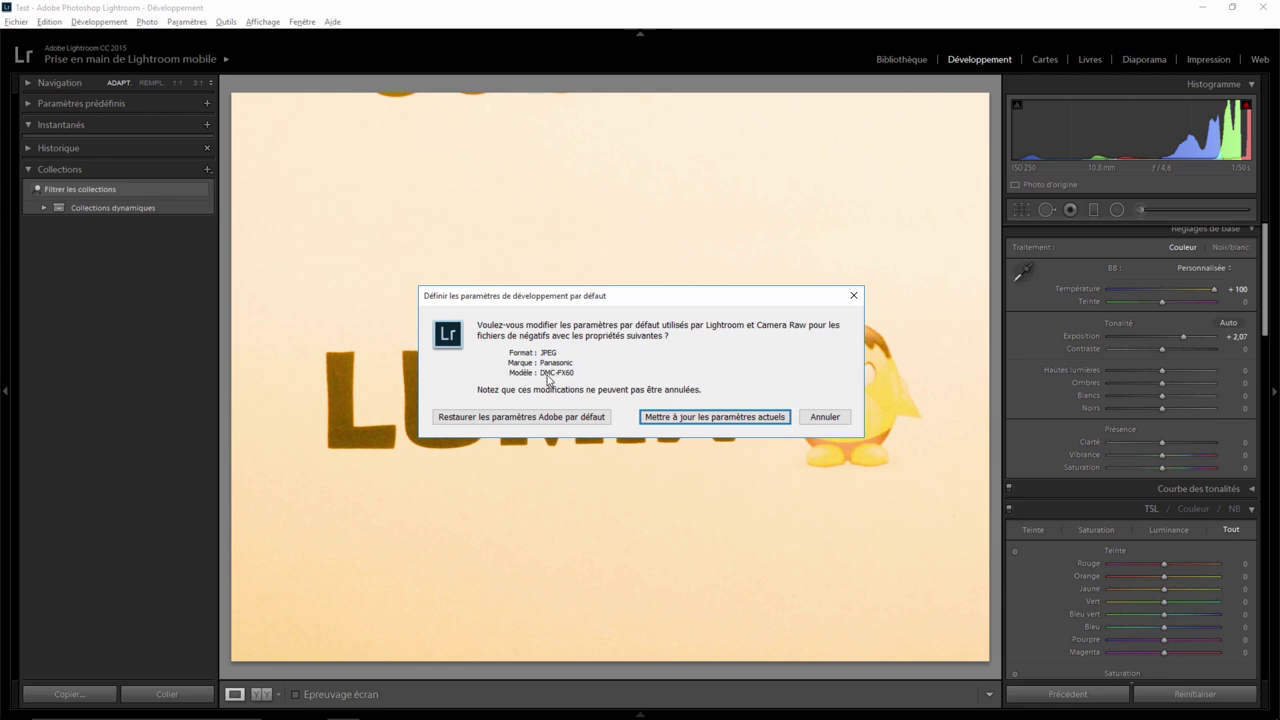
left_click(706, 417)
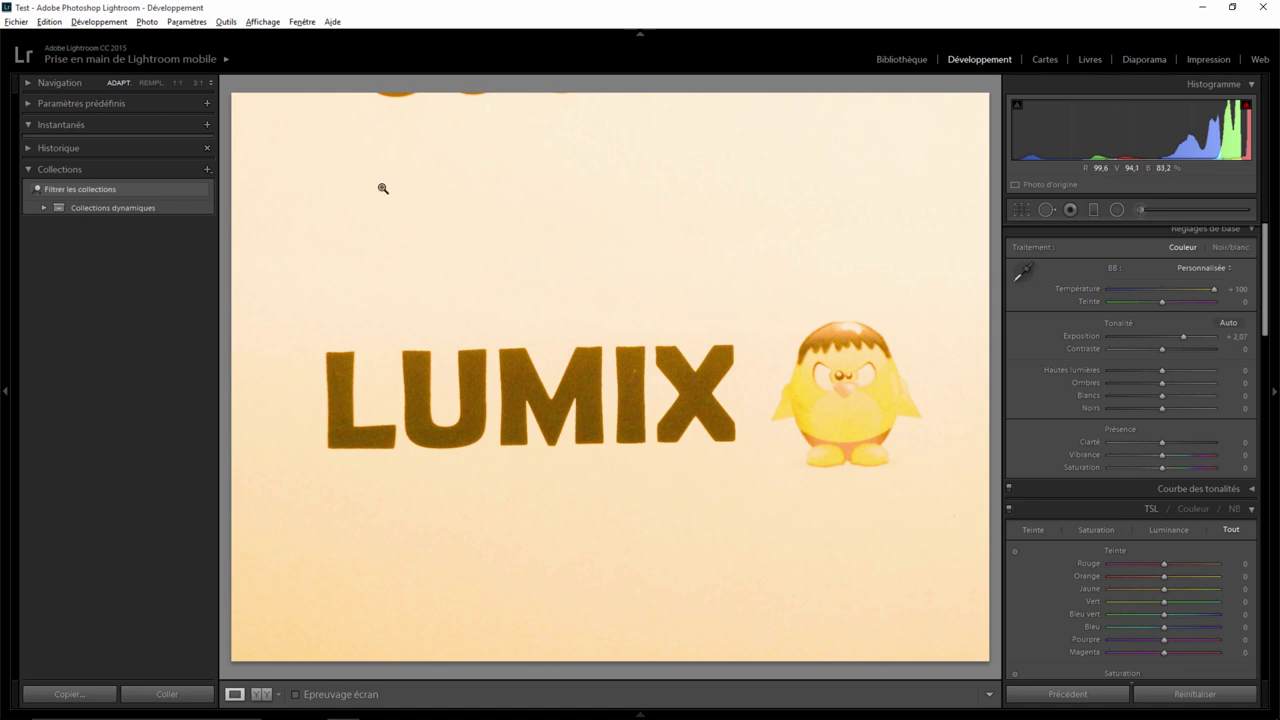
- Re-import the LUMIX photo P1000841.JPG from the M: card reader source
left_click(11, 24)
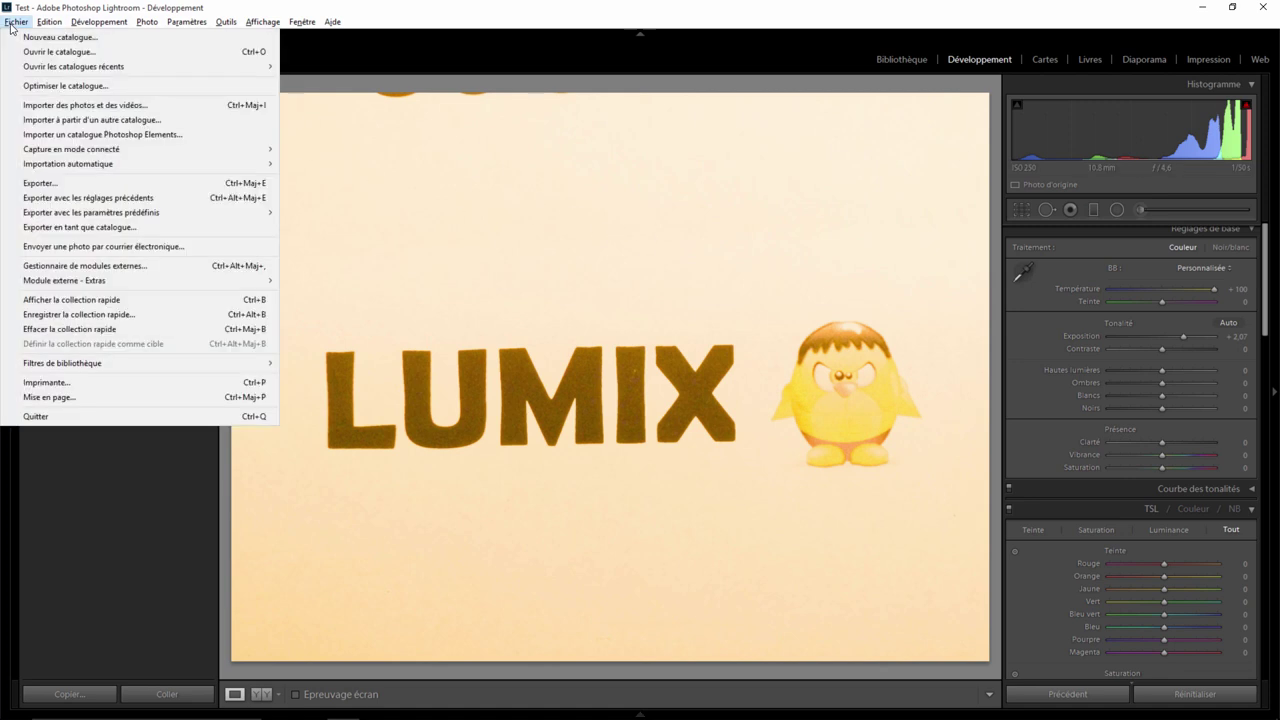
left_click(85, 105)
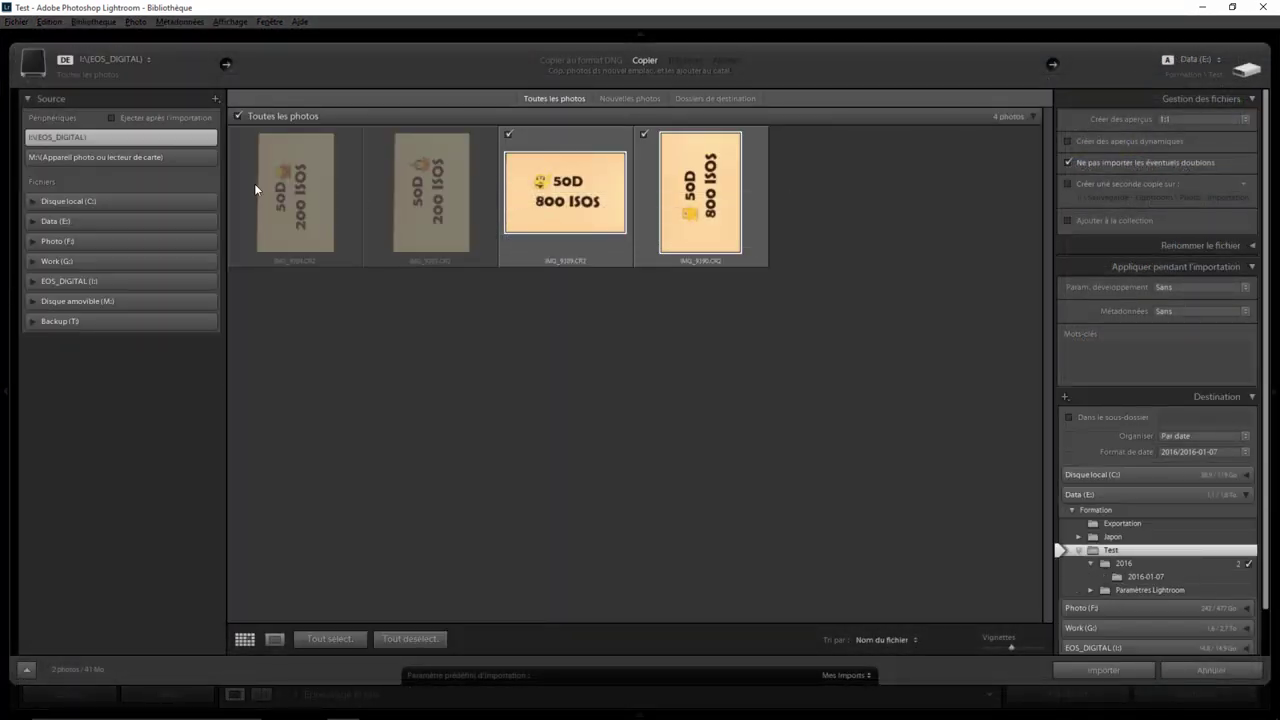
left_click(110, 157)
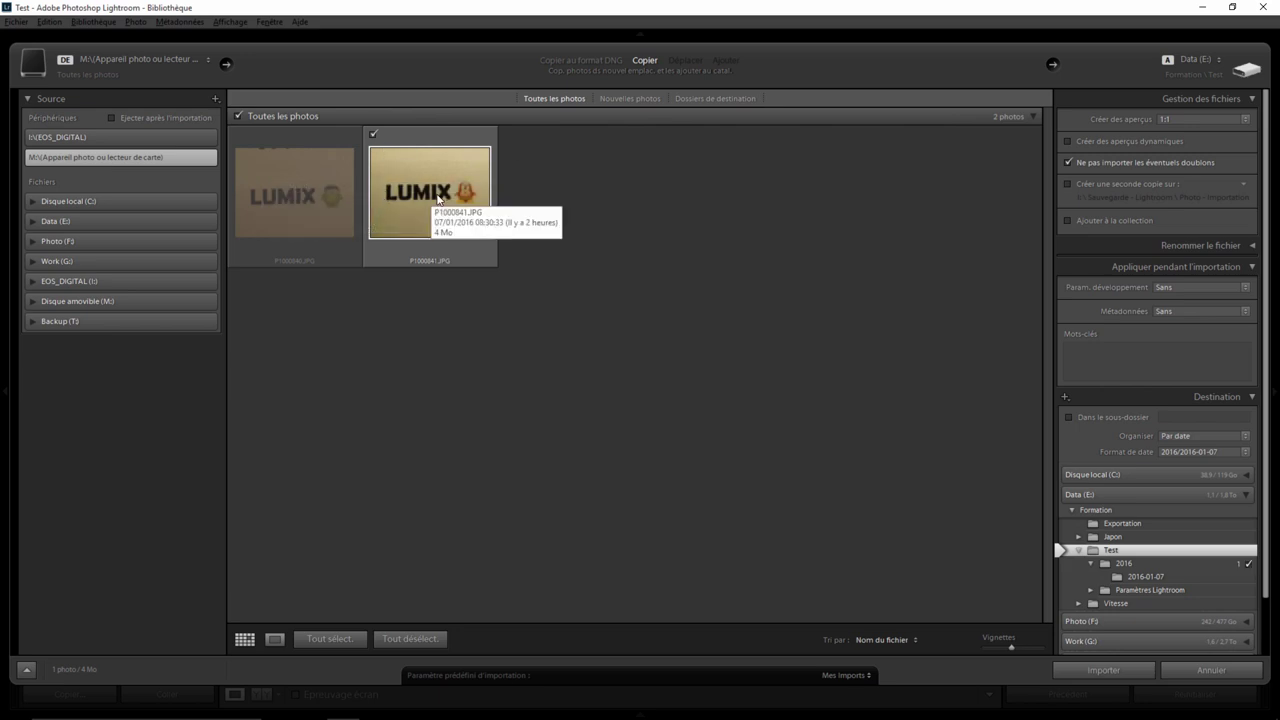
left_click(1103, 670)
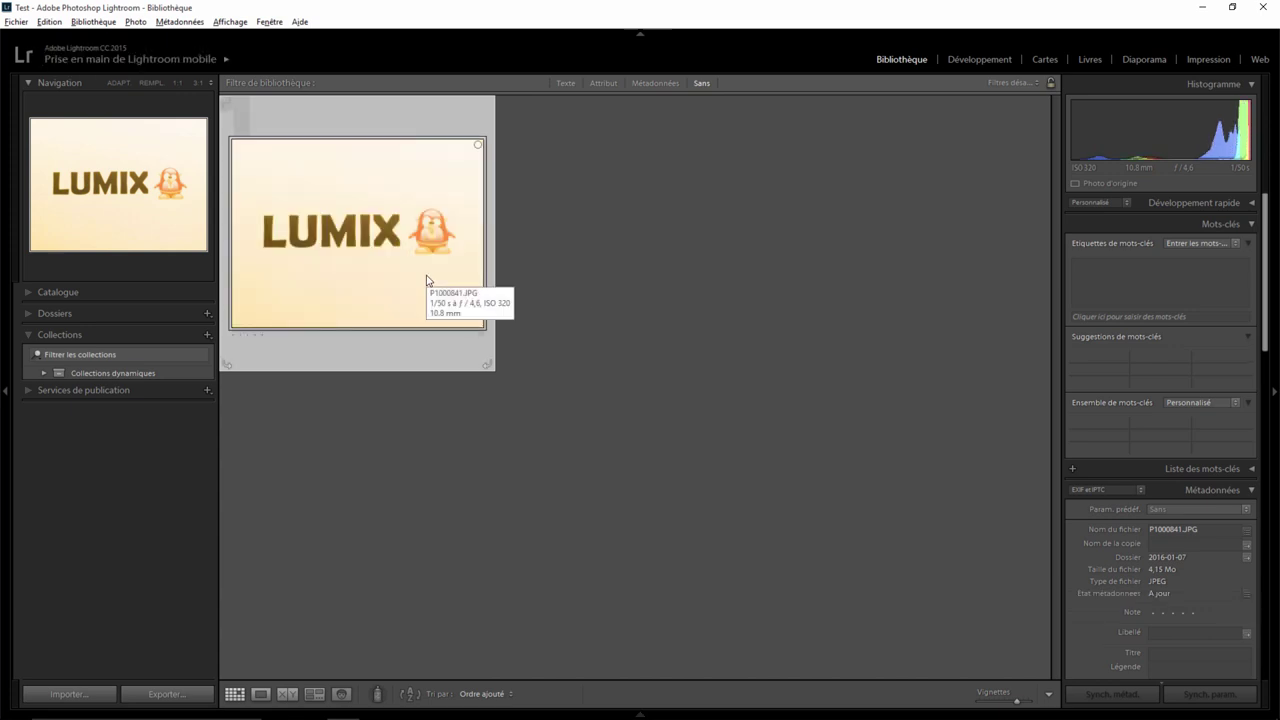
- Check the imported photo in Develop, return to Grid view, and open the Préférences dialog
left_click(996, 55)
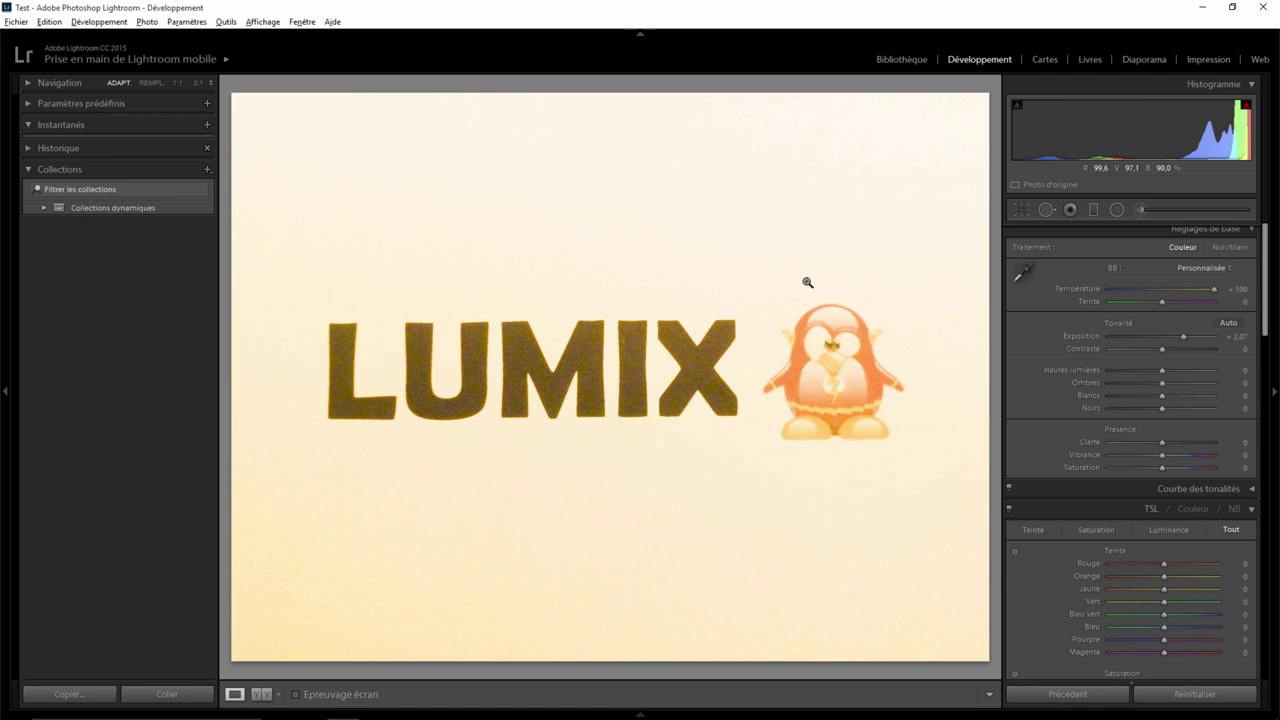
left_click(908, 63)
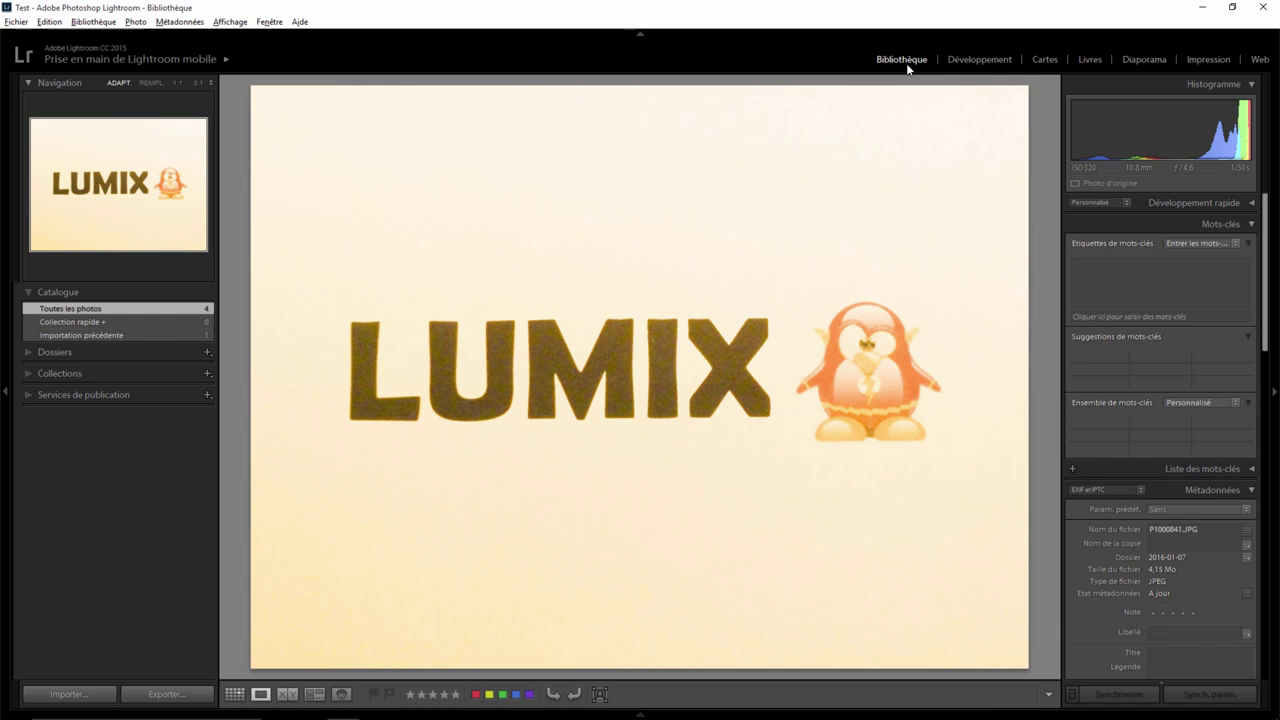
left_click(234, 693)
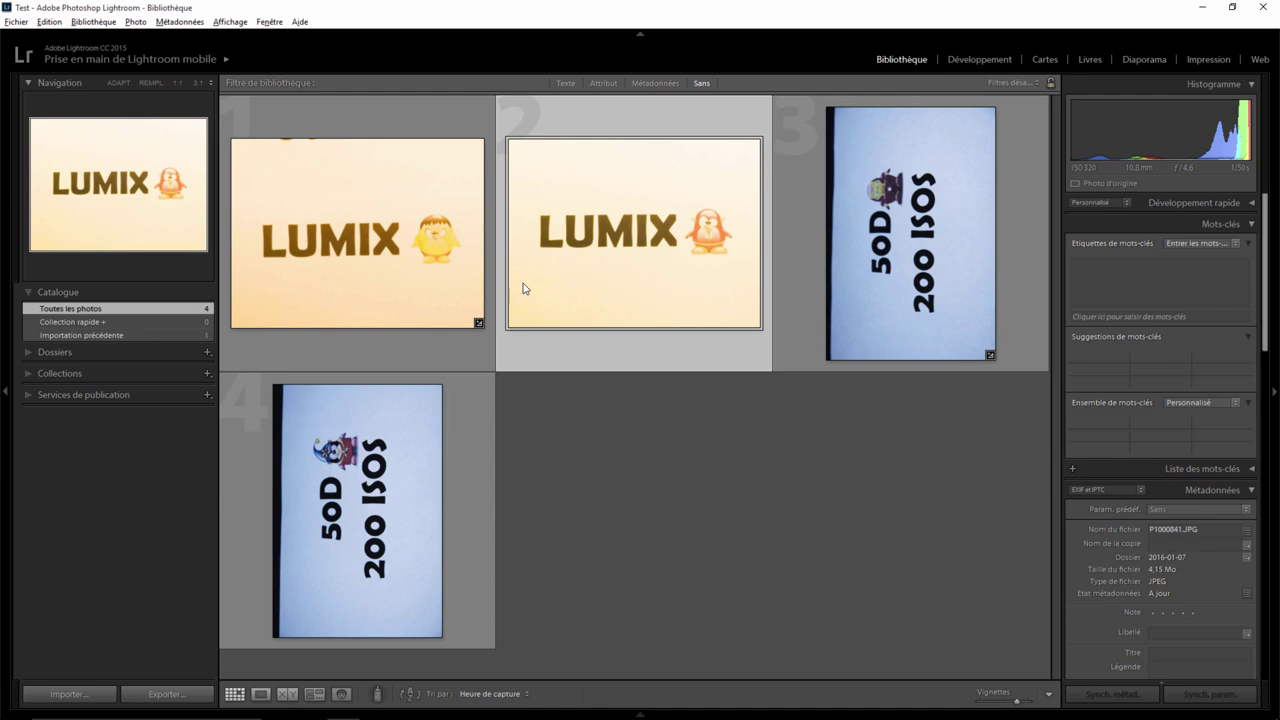
left_click(55, 23)
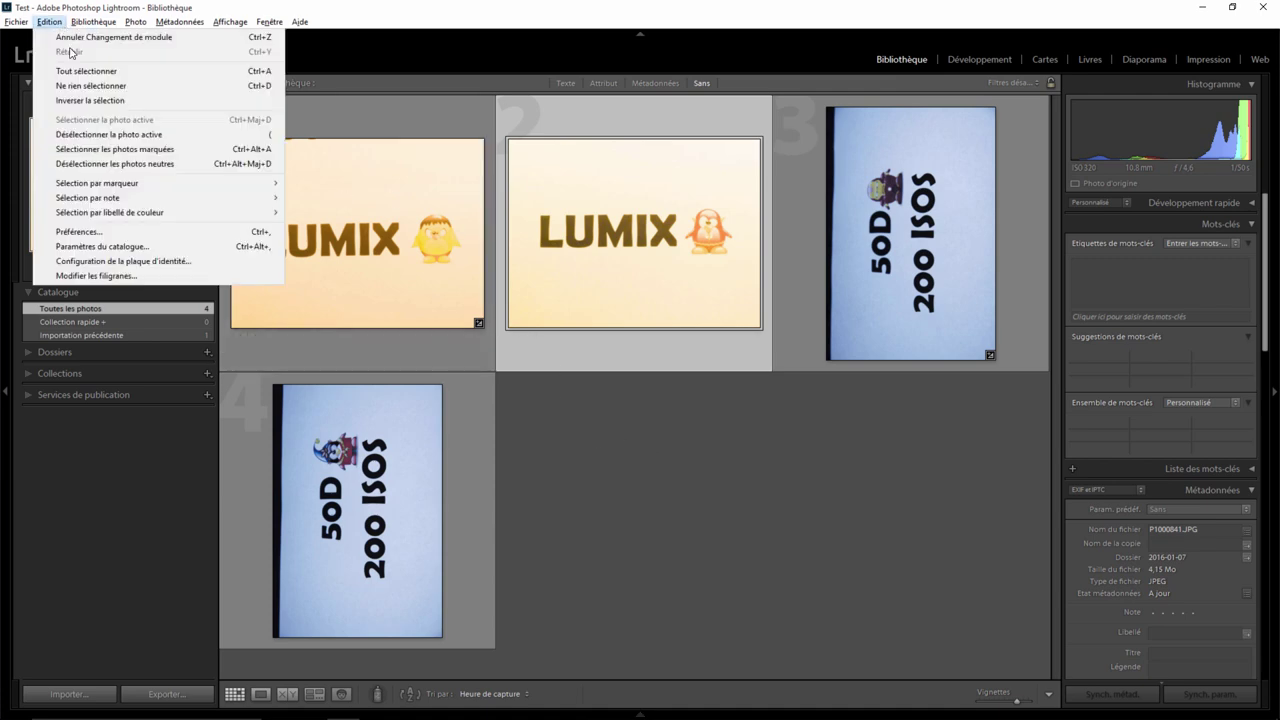
left_click(94, 232)
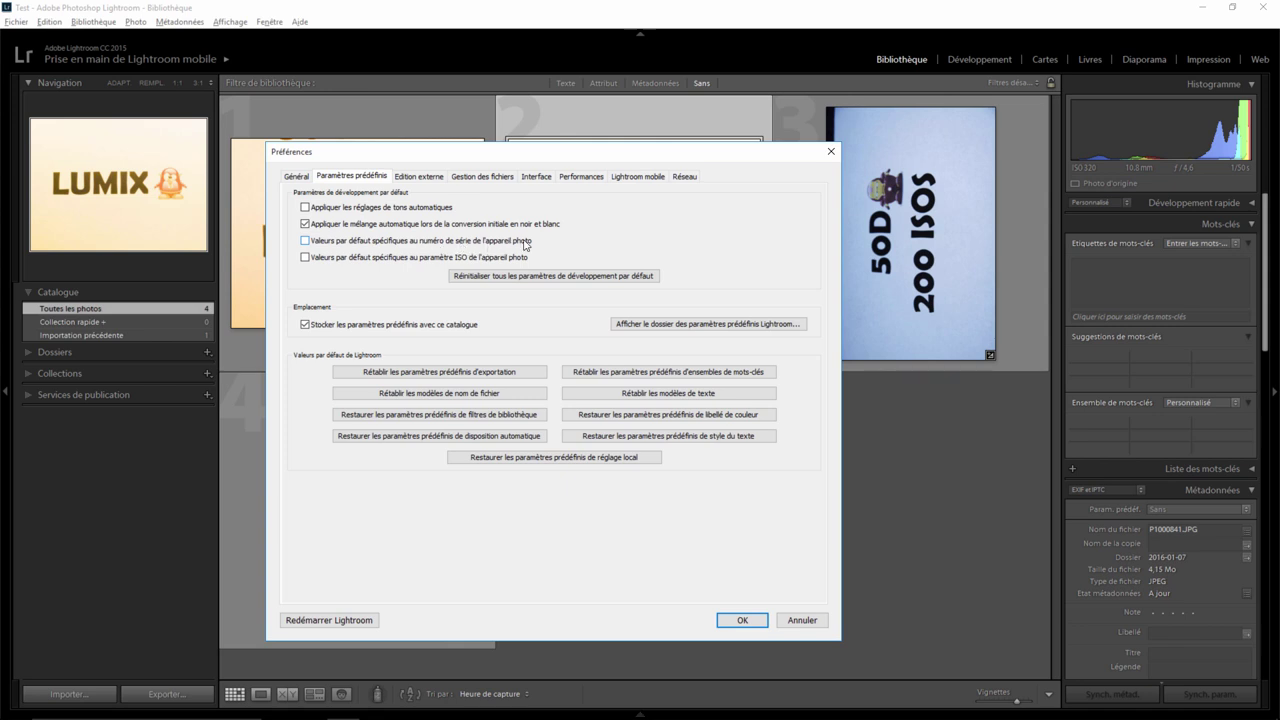
- Turn on camera-serial-number-specific defaults, confirm with OK, and select the 50D 200 ISOS photo
left_click(305, 241)
left_click(742, 619)
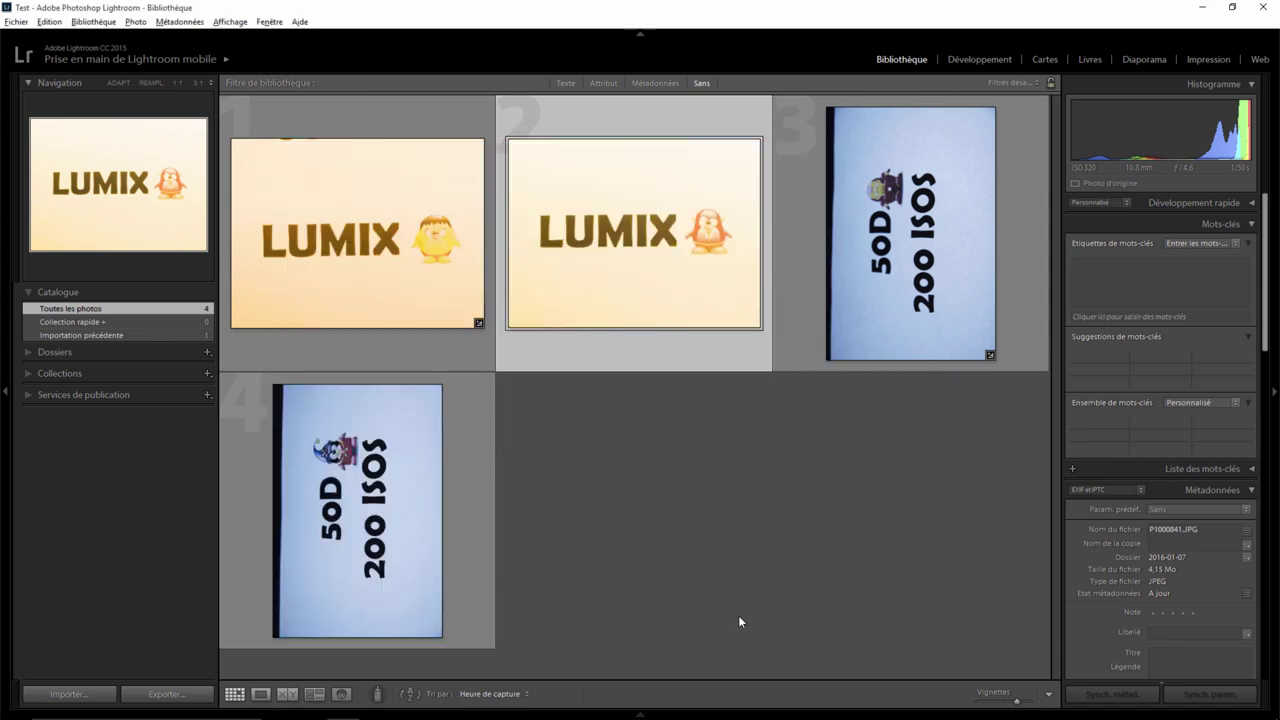
left_click(859, 338)
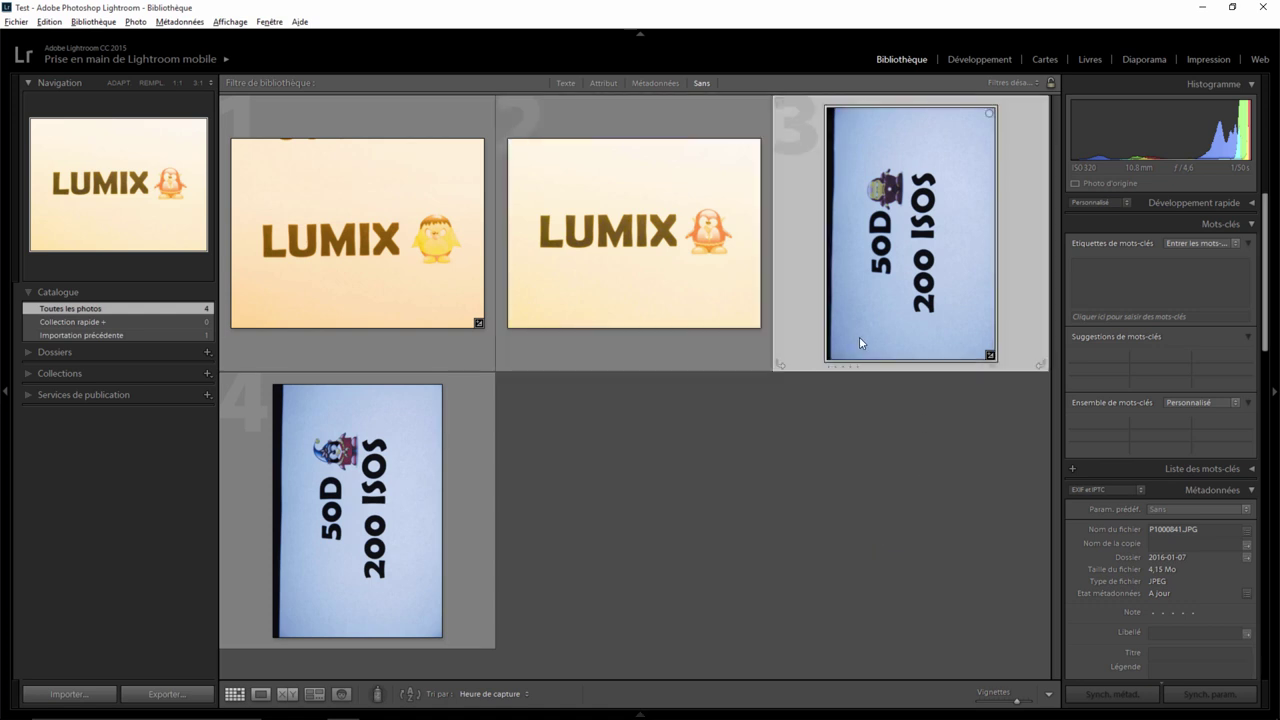
- Update the Canon EOS 50D defaults with the 50D 200 ISOS photo's current settings, then return to Bibliothèque
double_click(876, 270)
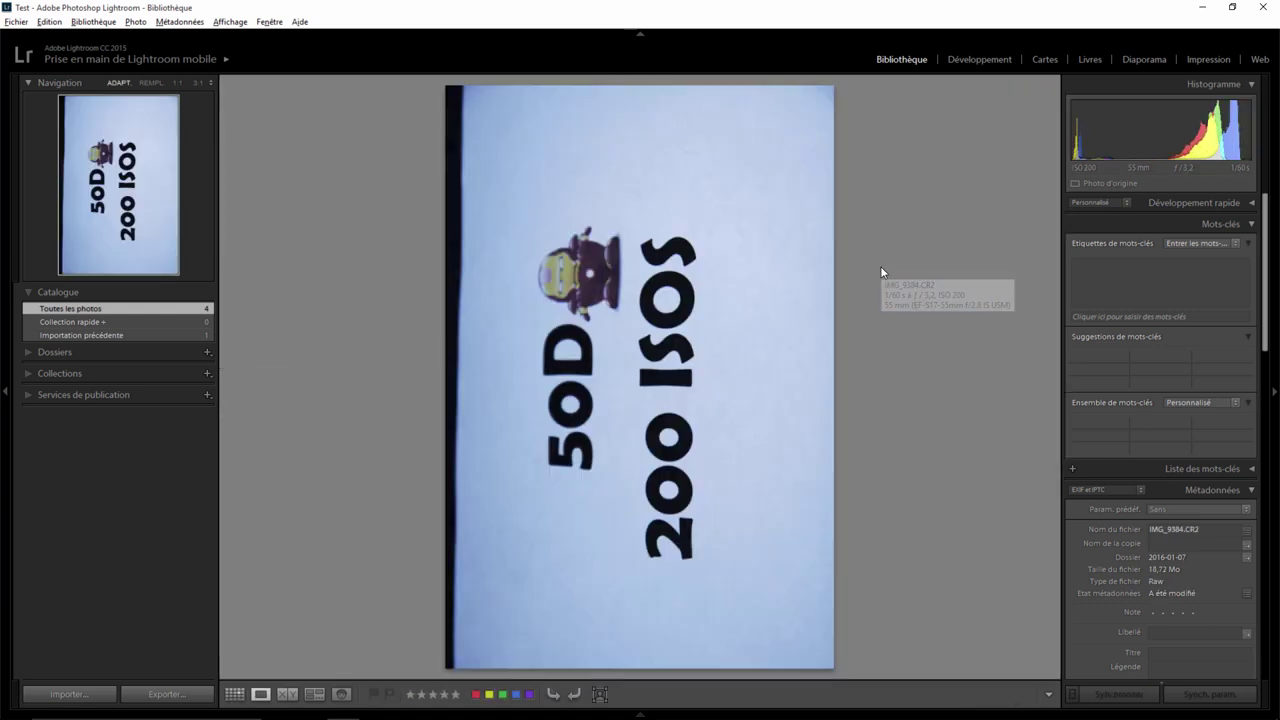
left_click(979, 62)
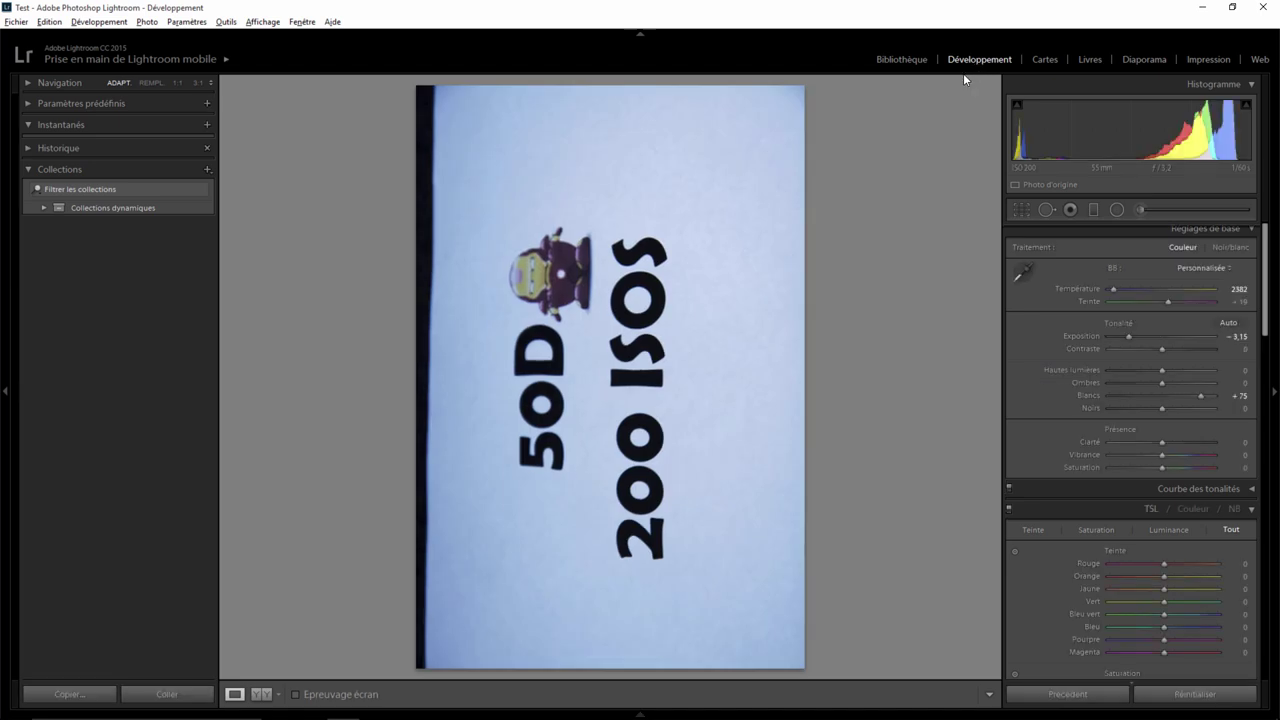
key("alt")
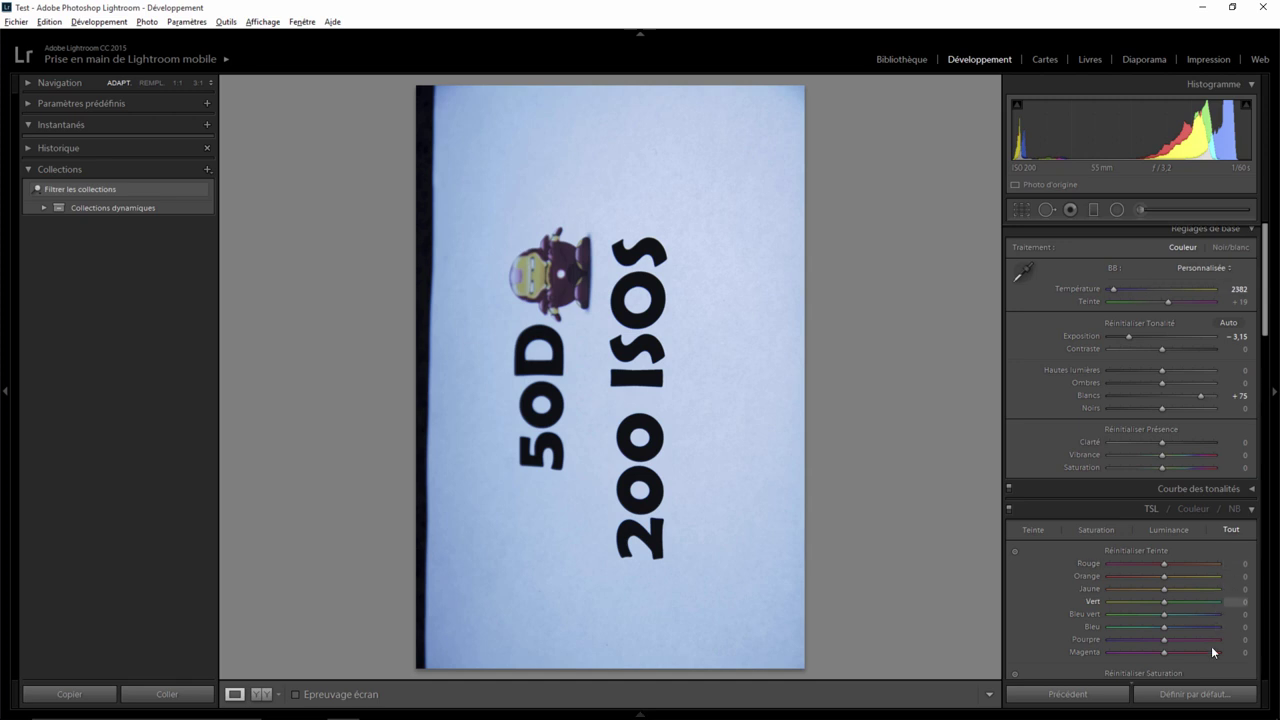
left_click(1196, 694, "alt")
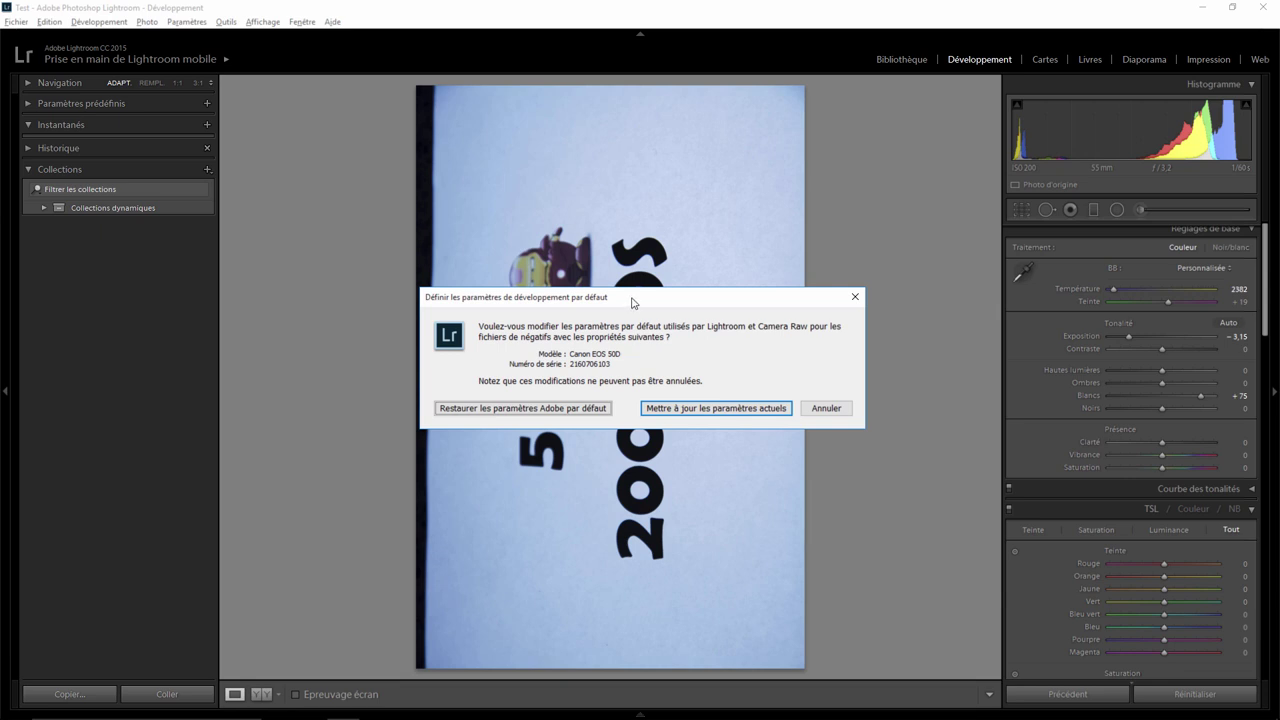
key("Return")
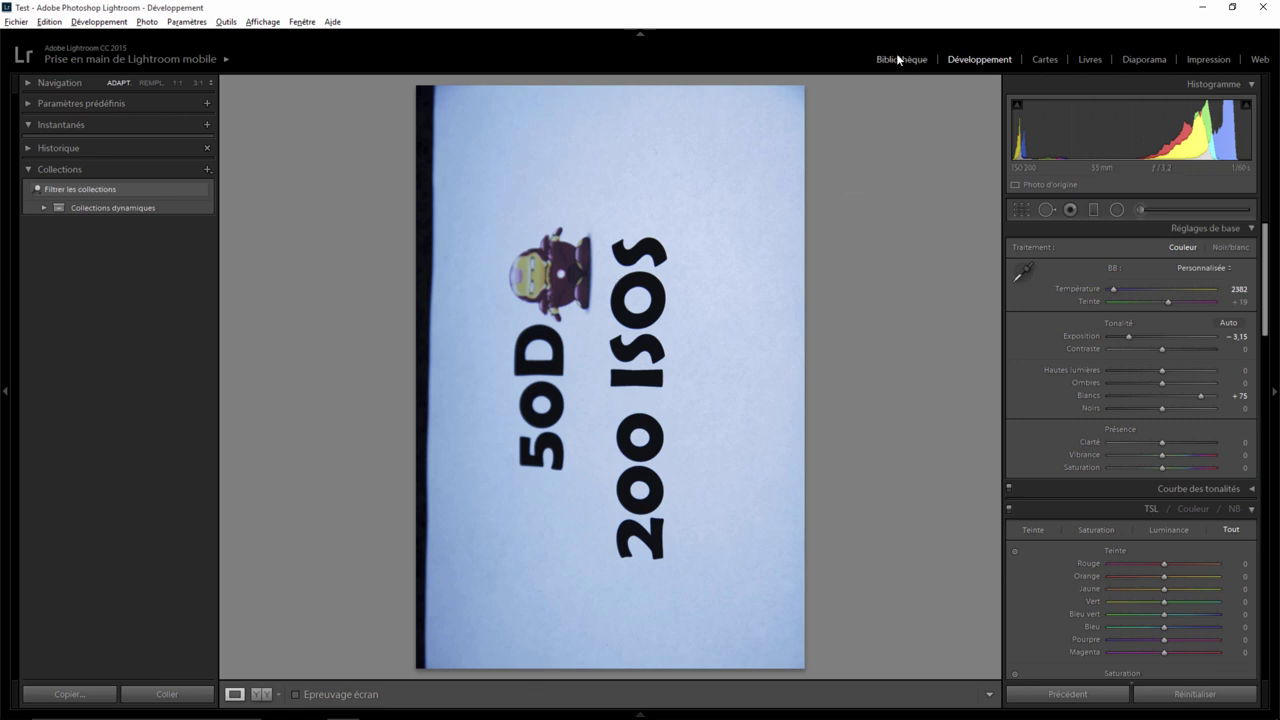
left_click(899, 60)
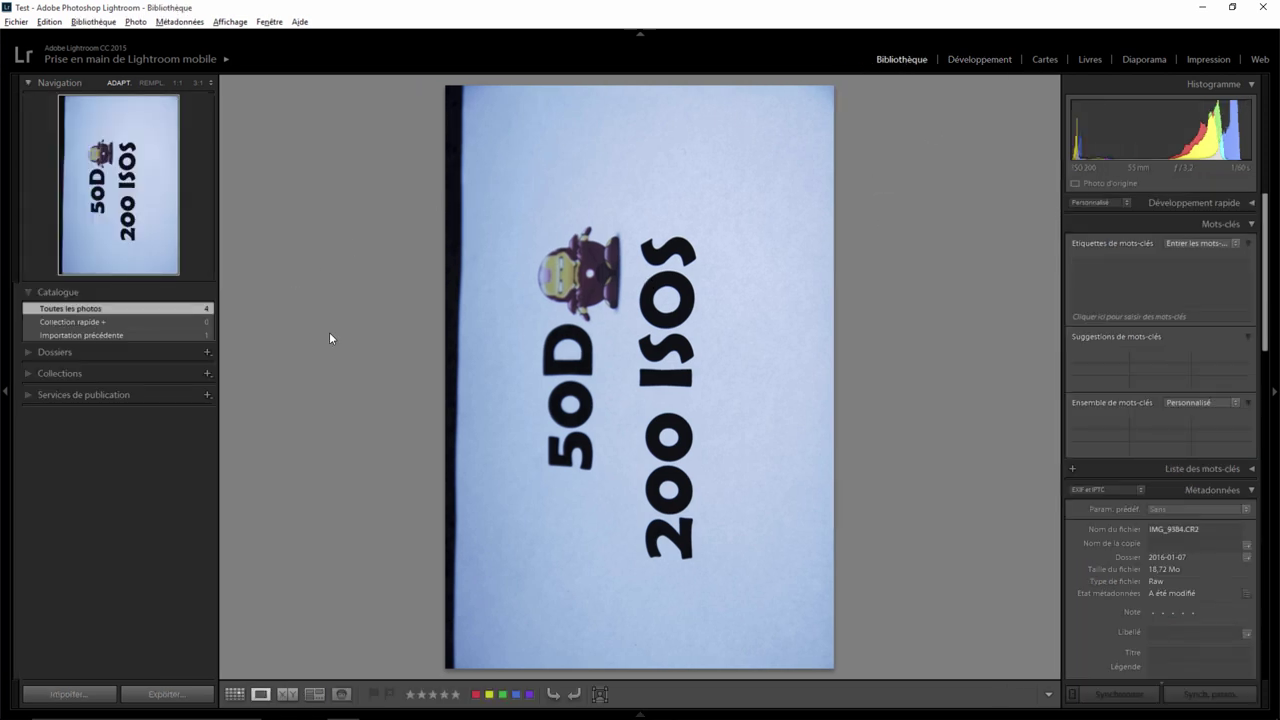
- Open the second LUMIX photo, P1000841.JPG, in Develop
left_click(234, 694)
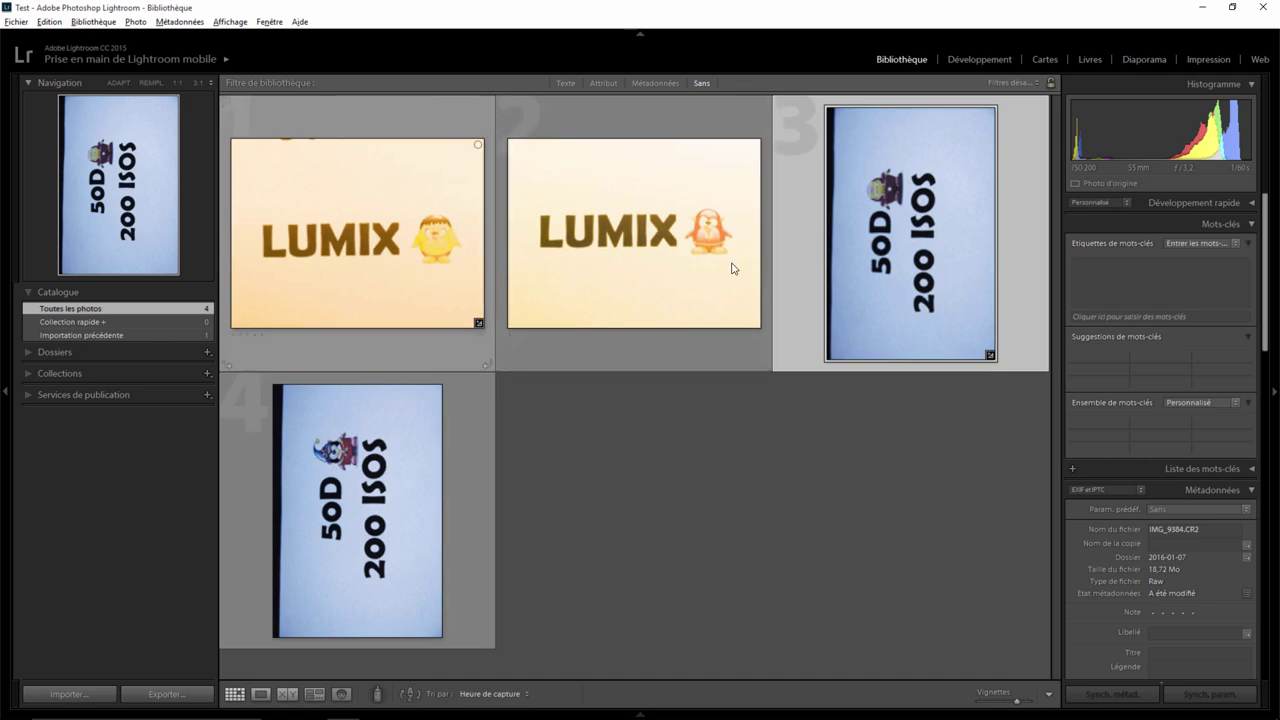
left_click(677, 239)
double_click(682, 251)
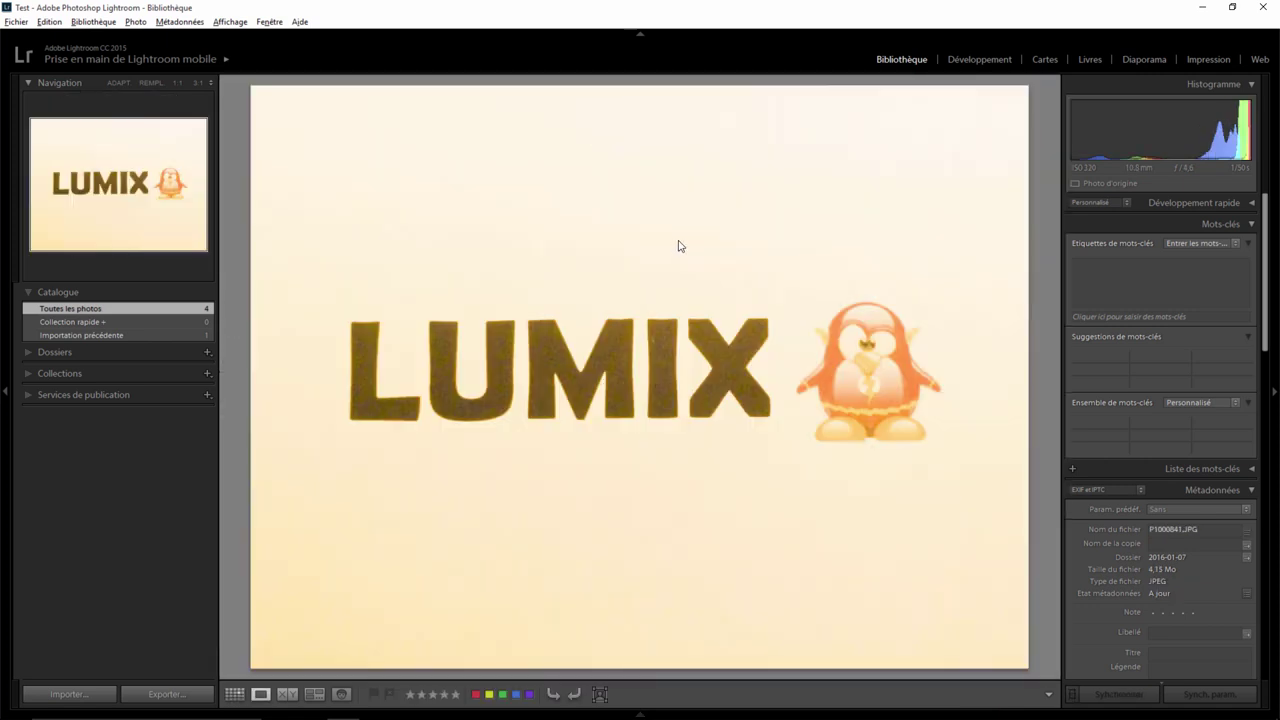
left_click(979, 60)
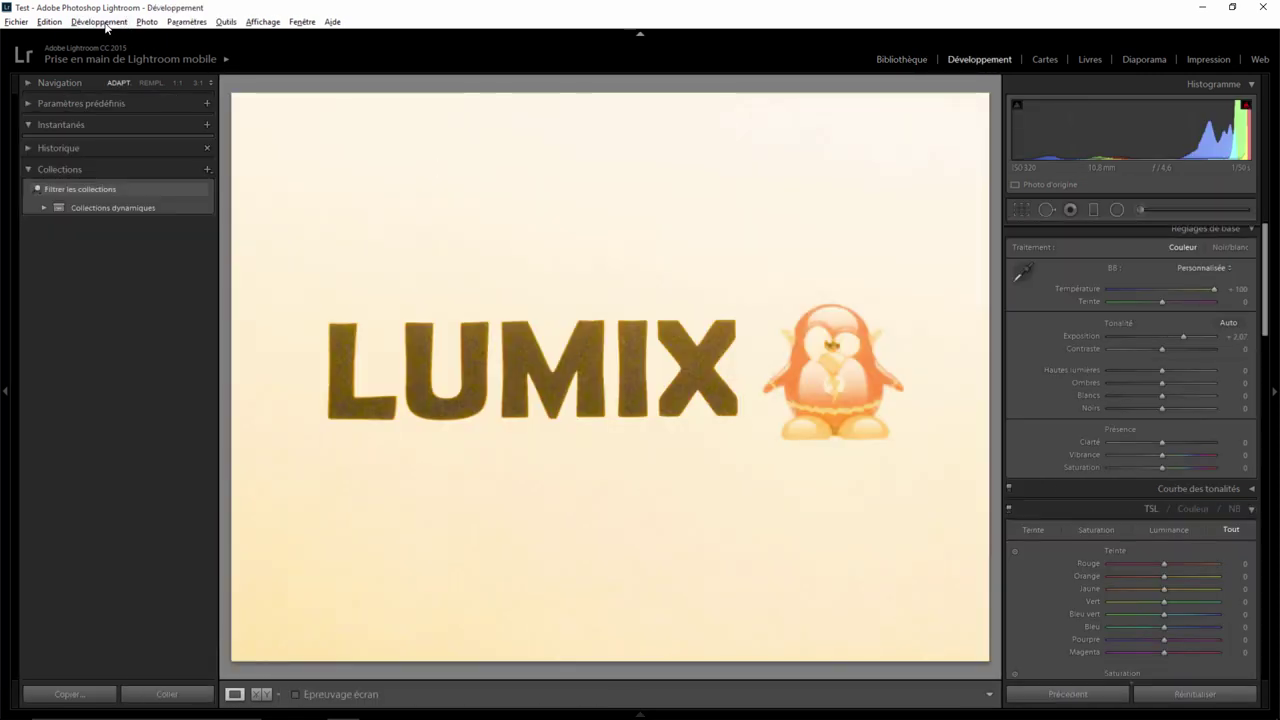
- Cancel the Panasonic DMC-FX60 default settings dialog unchanged and return to Bibliothèque
left_click(106, 24)
left_click(131, 103)
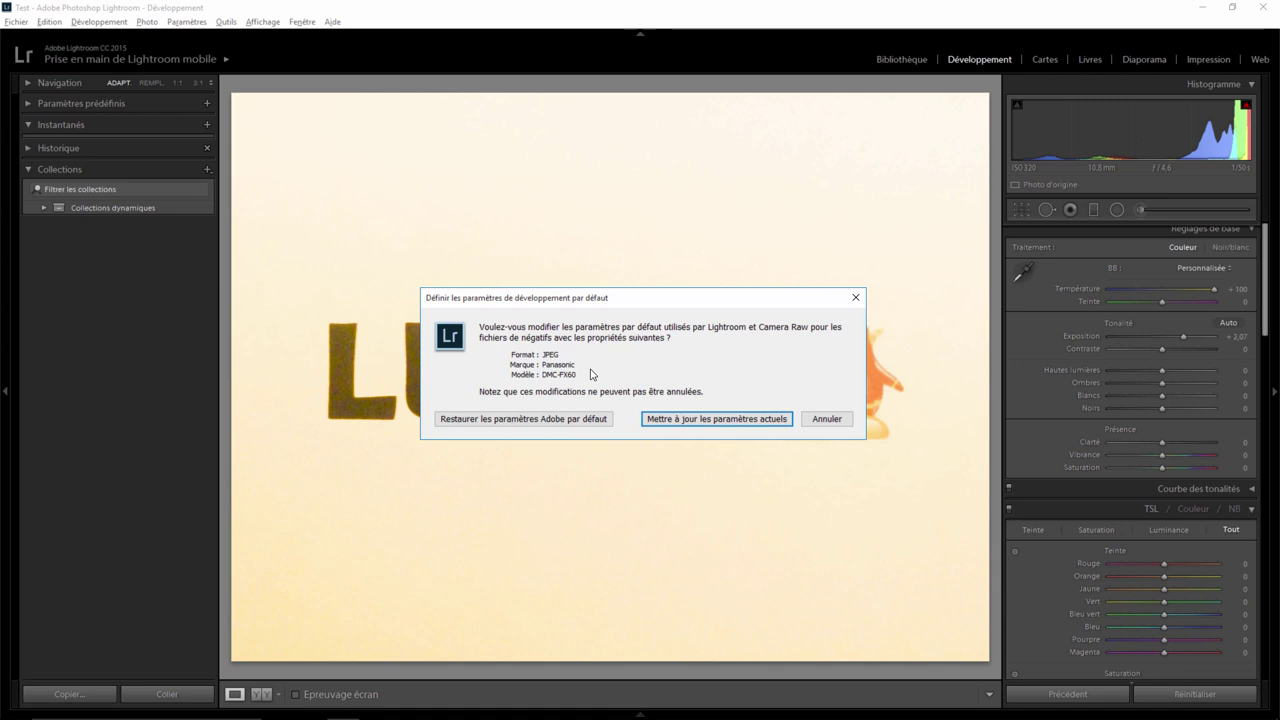
left_click(830, 421)
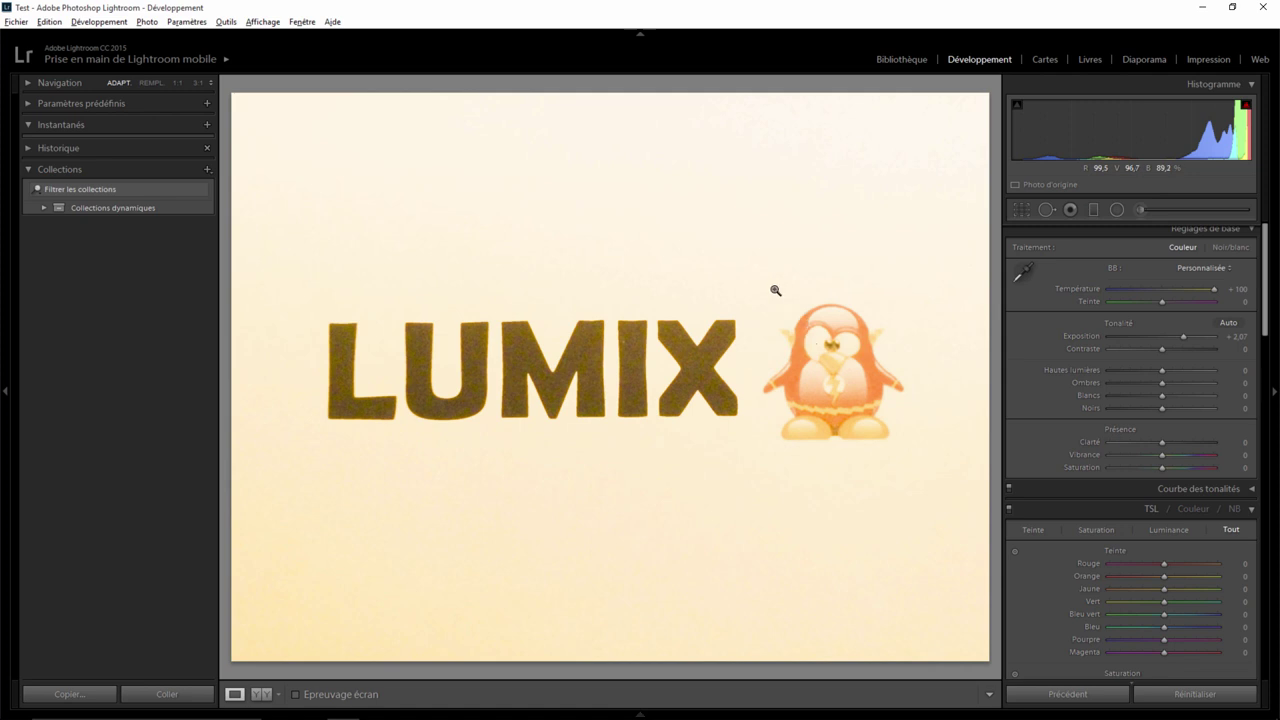
left_click(899, 58)
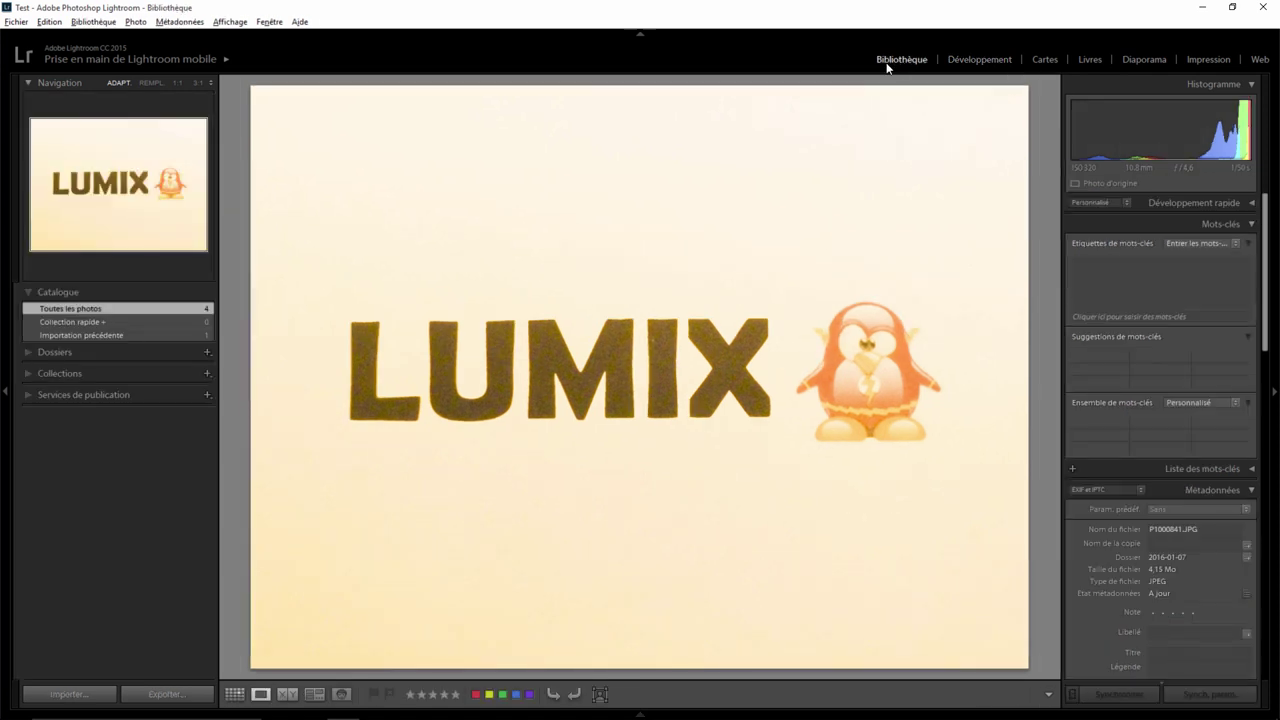
- Select all four photos in Grid view and delete them from disk
left_click(234, 693)
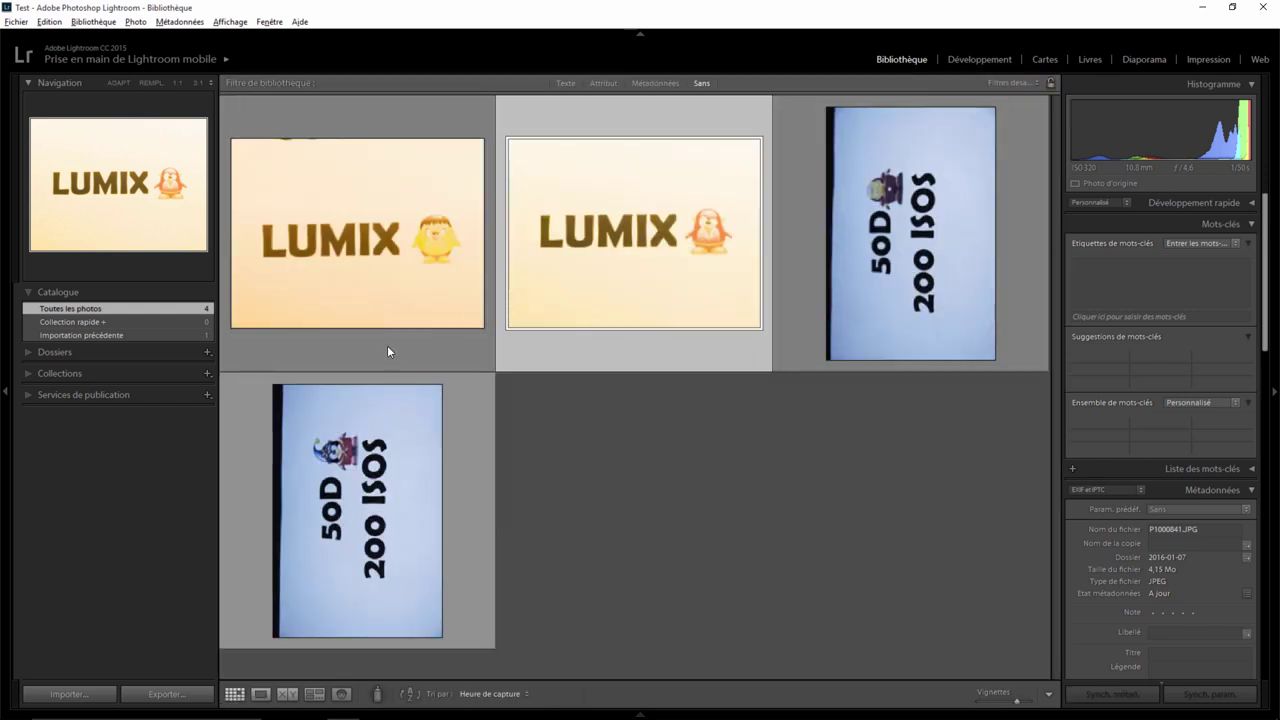
left_click(400, 330)
key("ctrl+a")
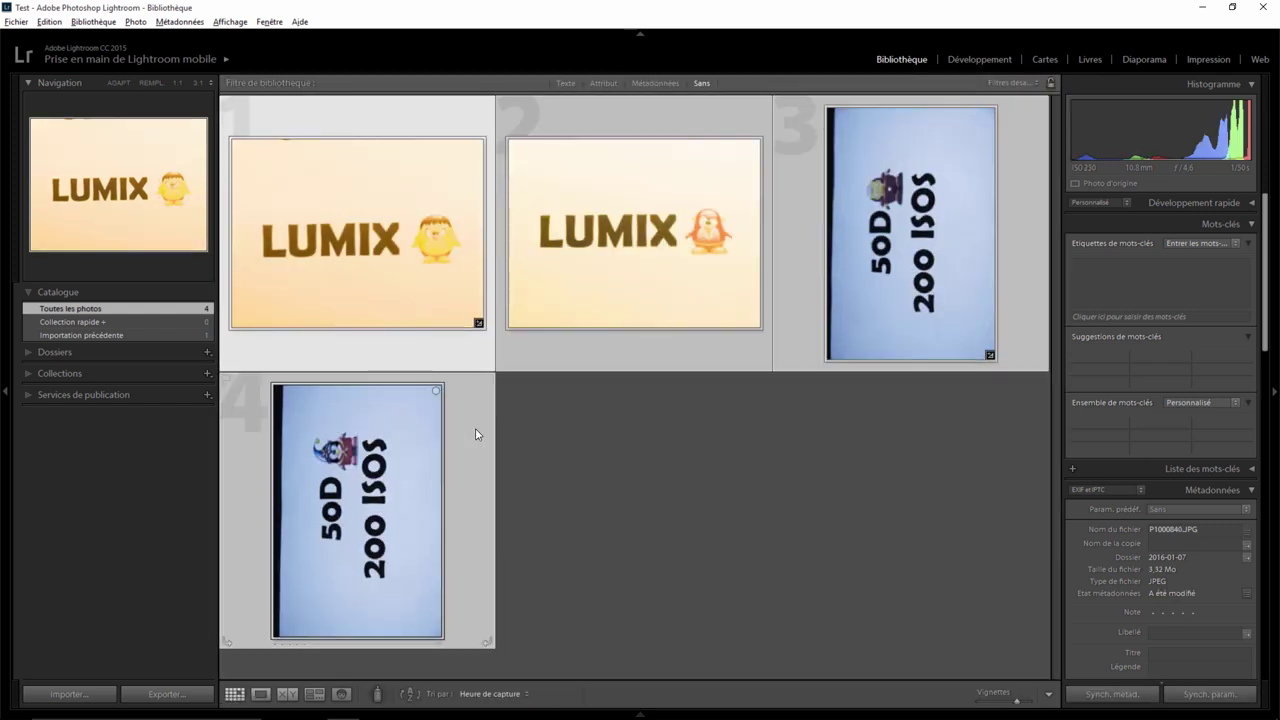
key("Delete")
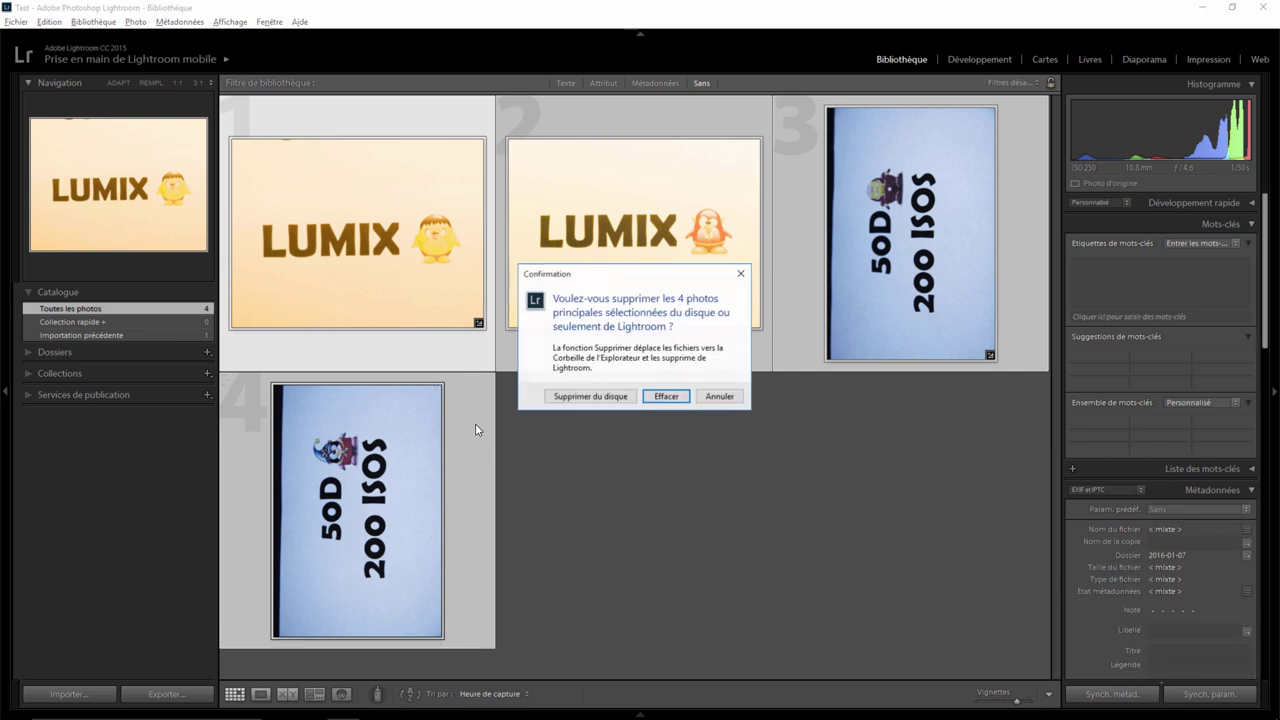
left_click(591, 397)
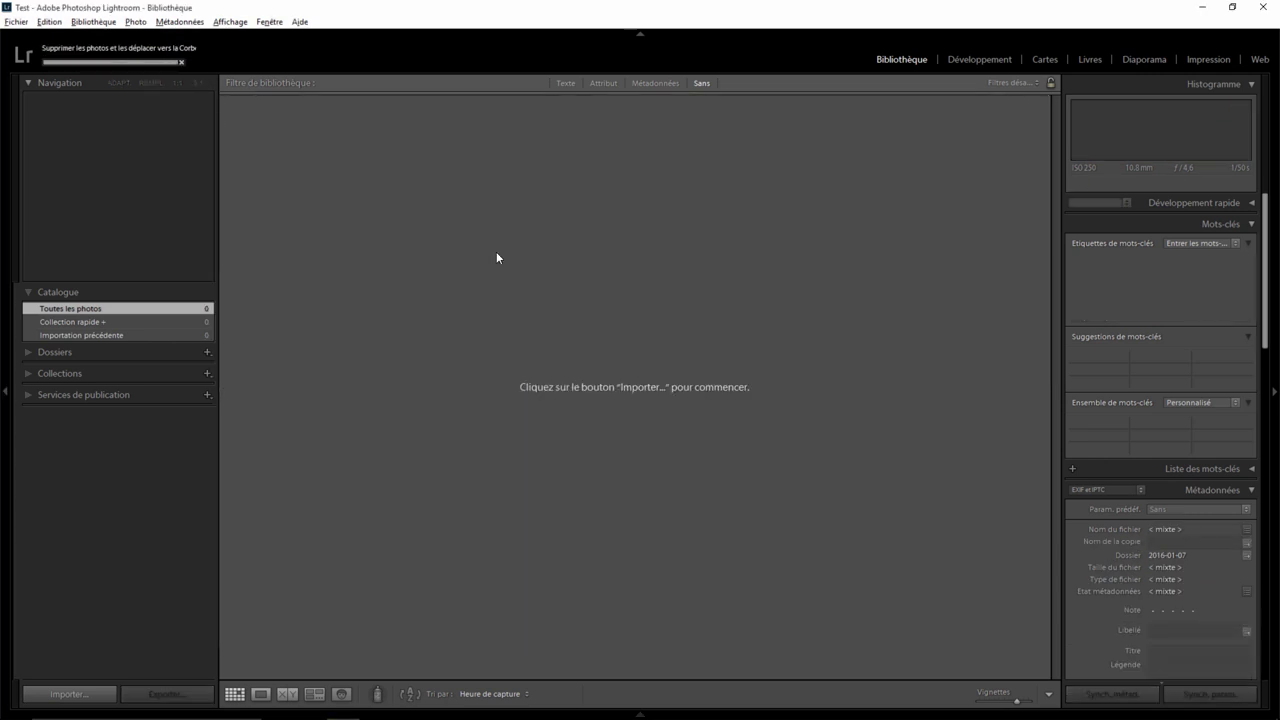
- In Préférences > Paramètres prédéfinis, replace serial-number-specific defaults with ISO-specific defaults
left_click(48, 21)
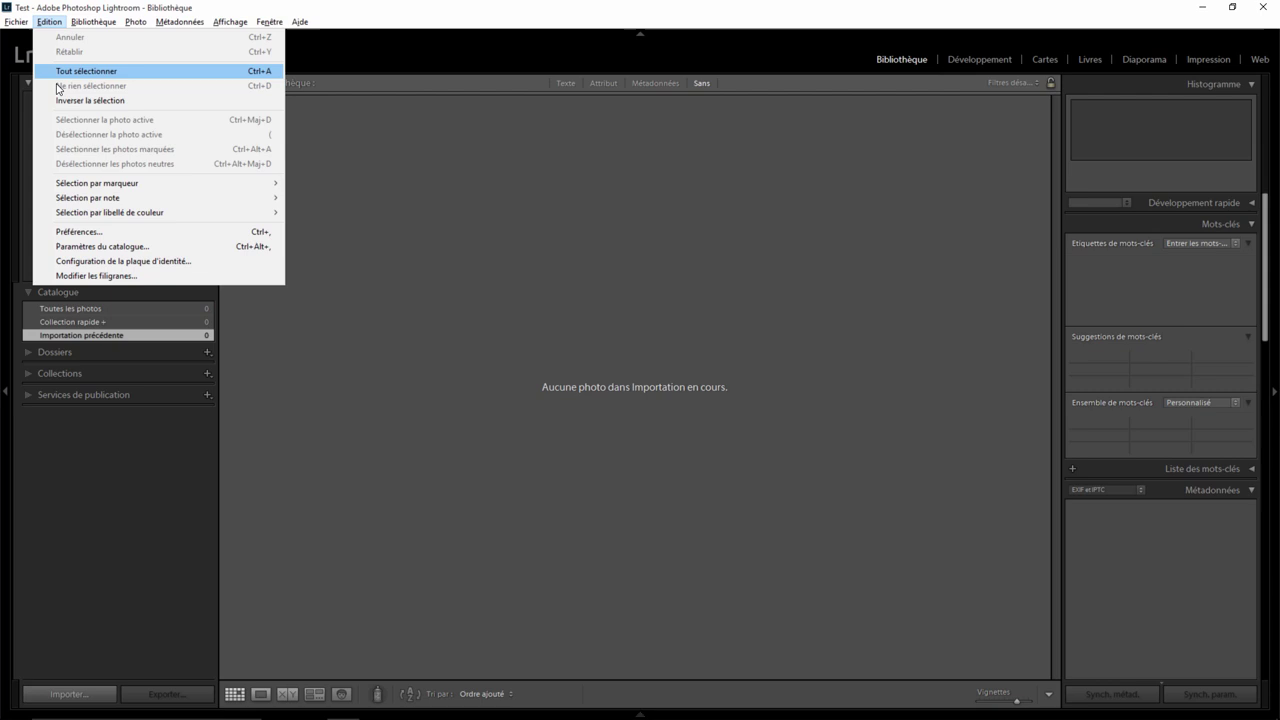
left_click(97, 232)
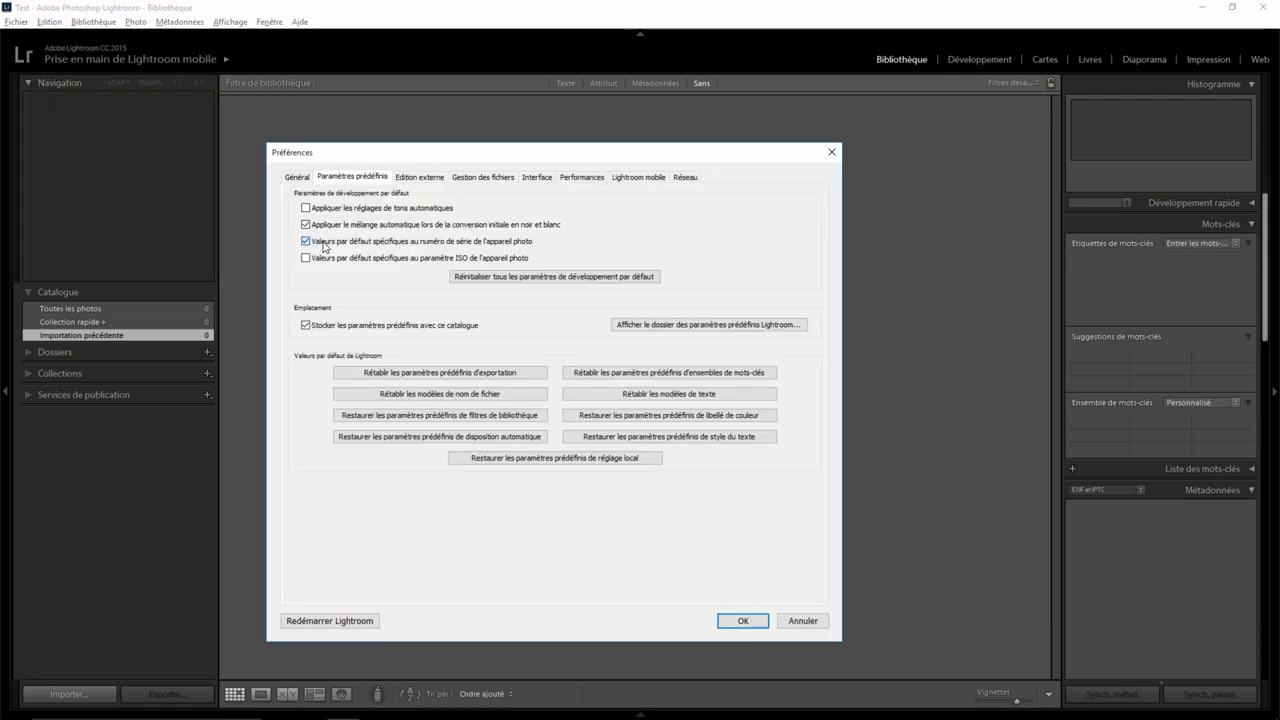
left_click(326, 246)
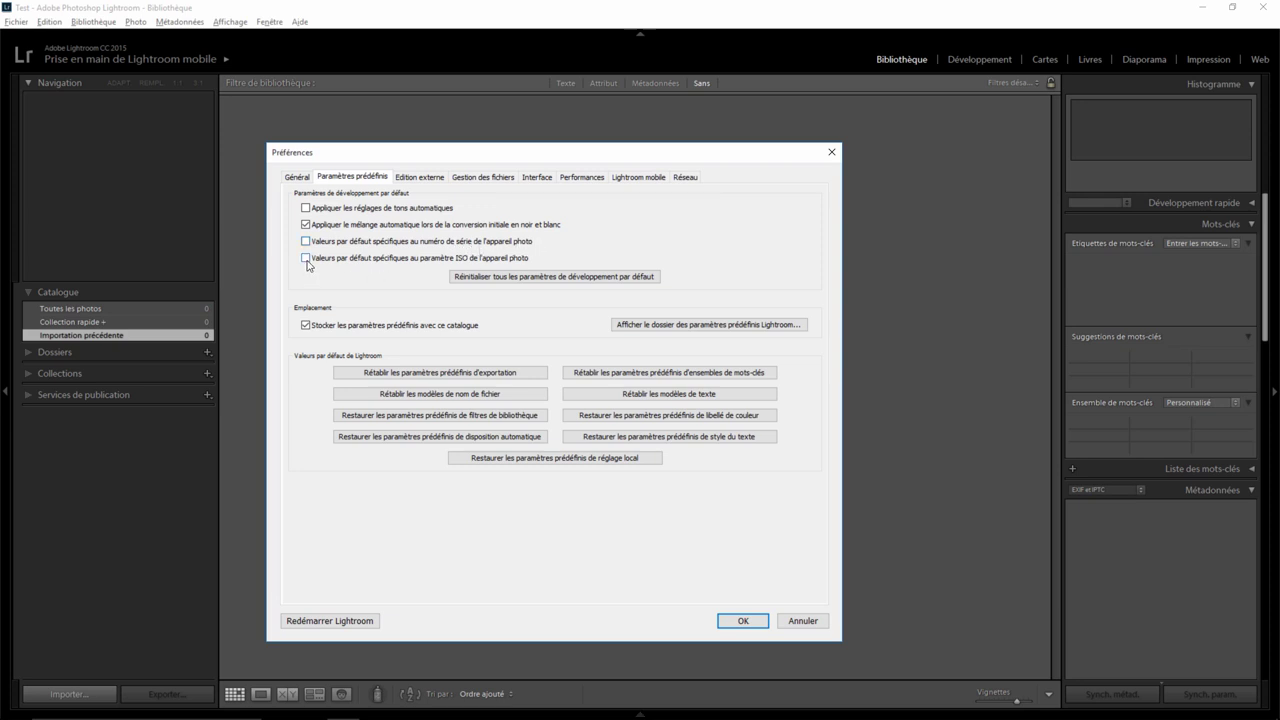
left_click(307, 262)
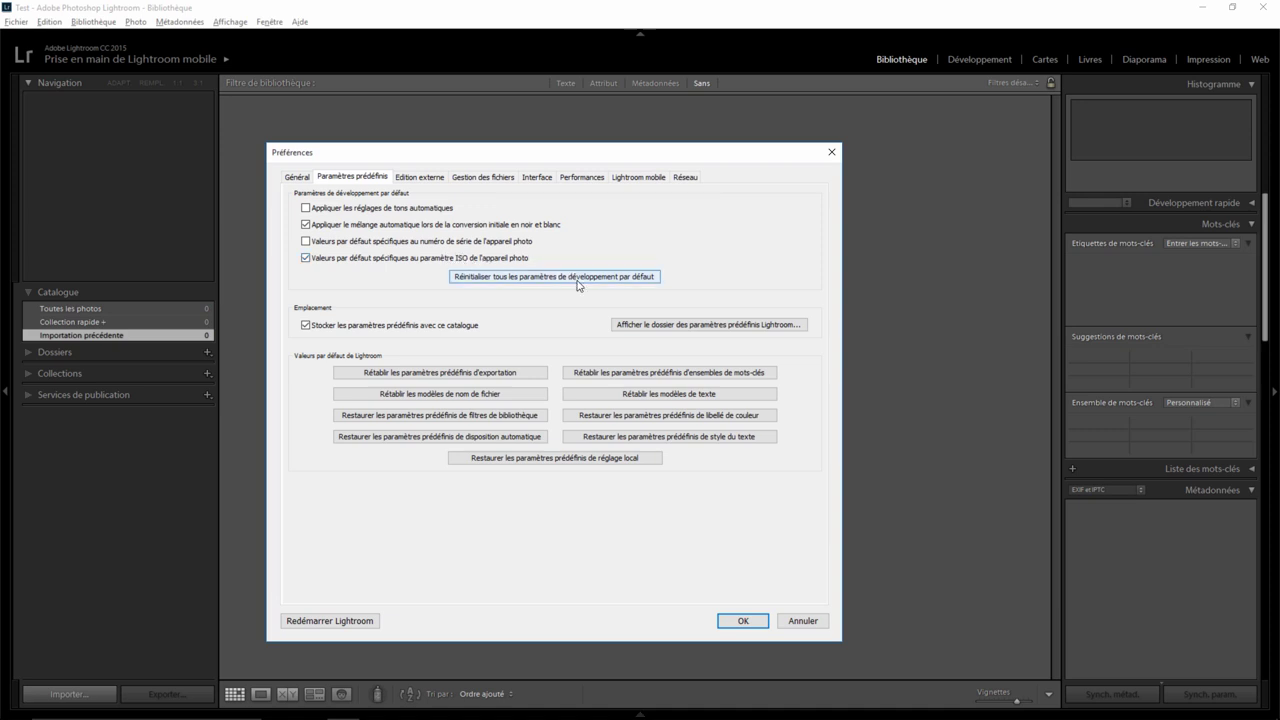
left_click(750, 621)
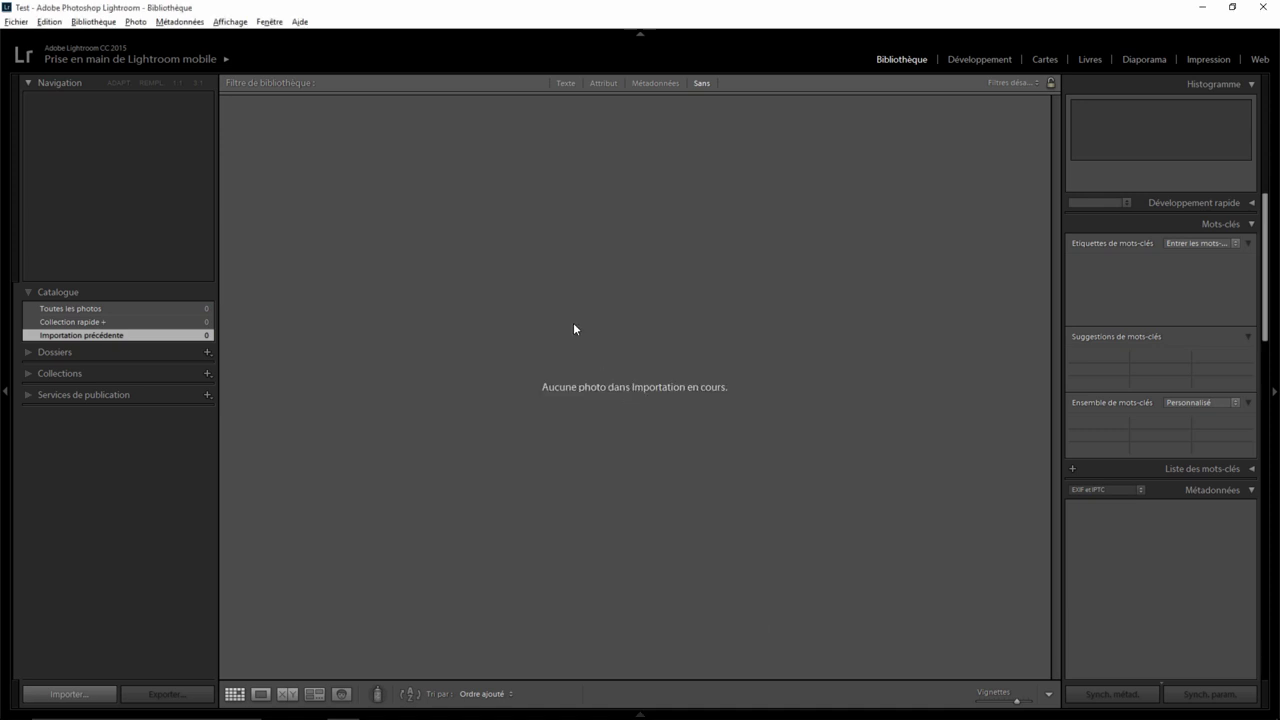
- Import IMG_9384 and IMG_9389 from the card, leaving out IMG_9385 and IMG_9390
left_click(17, 22)
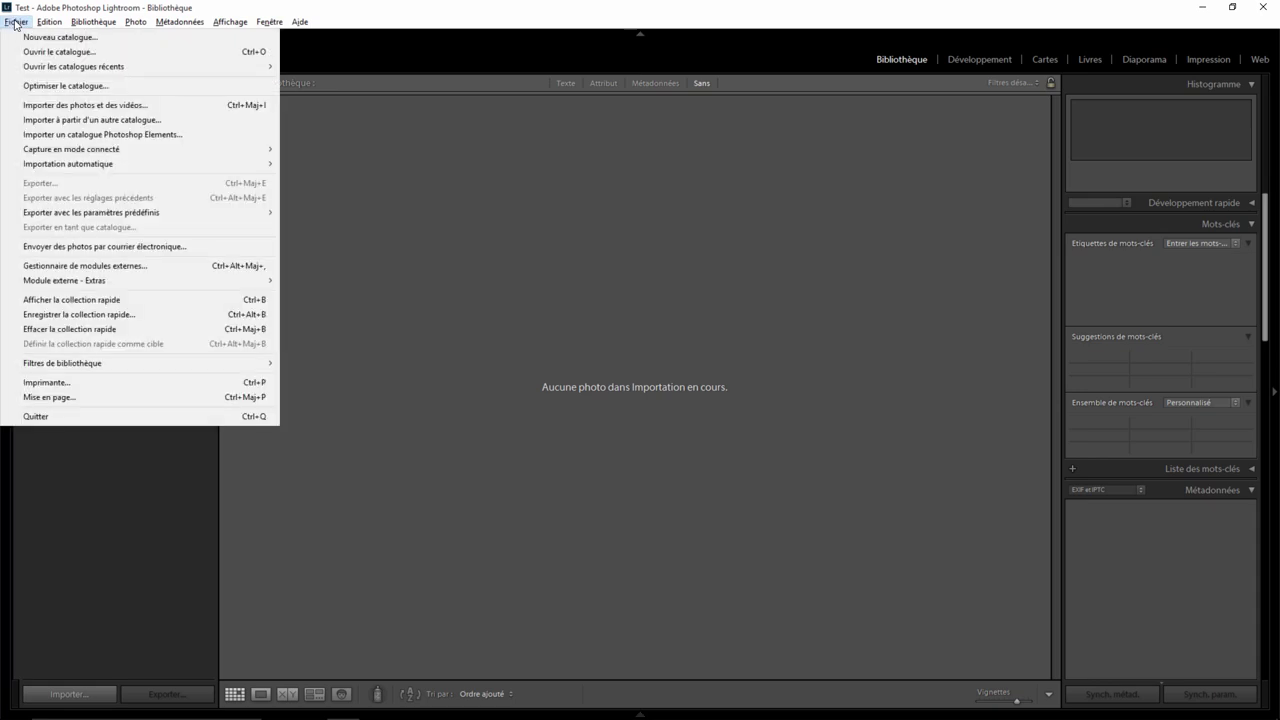
left_click(65, 105)
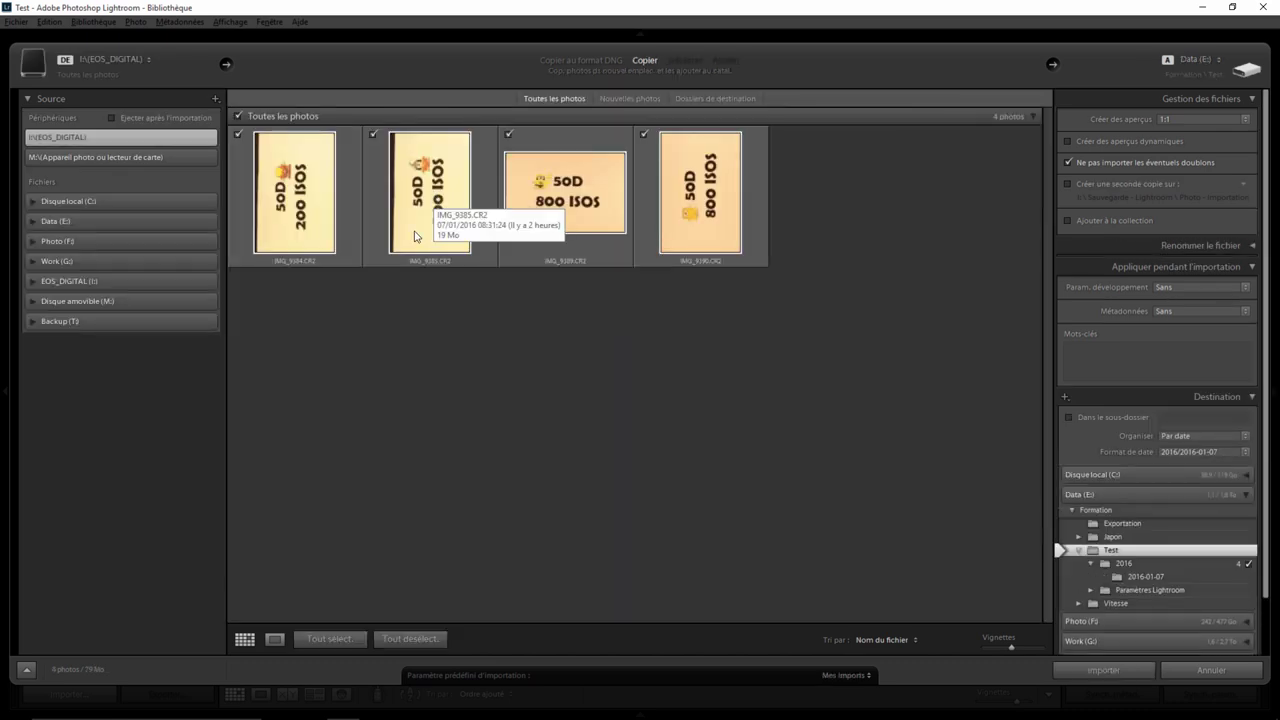
left_click(373, 134)
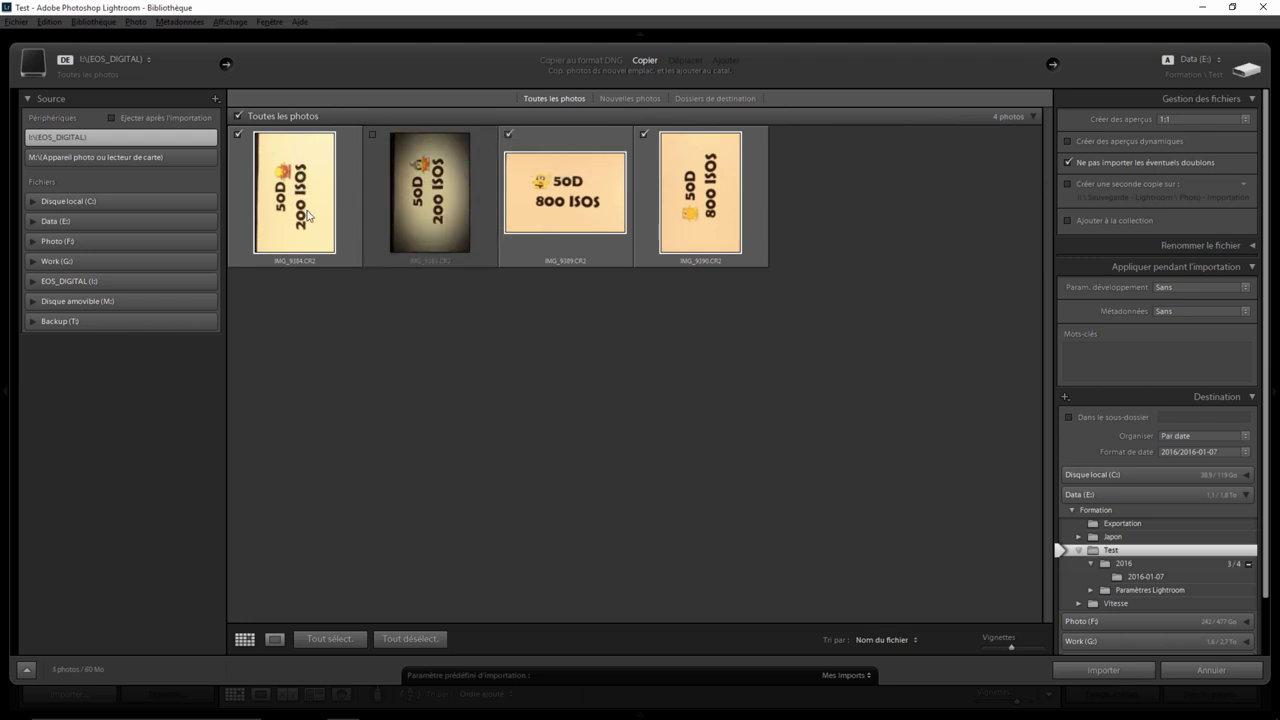
left_click(644, 134)
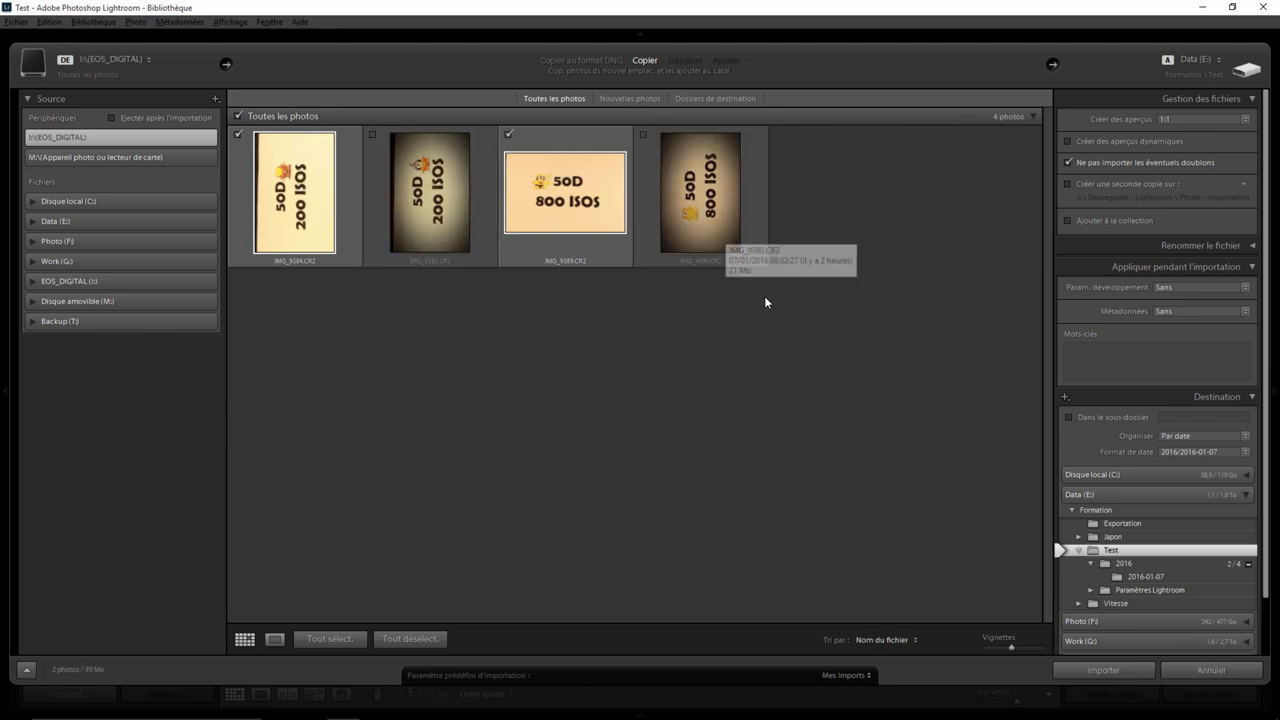
left_click(1100, 670)
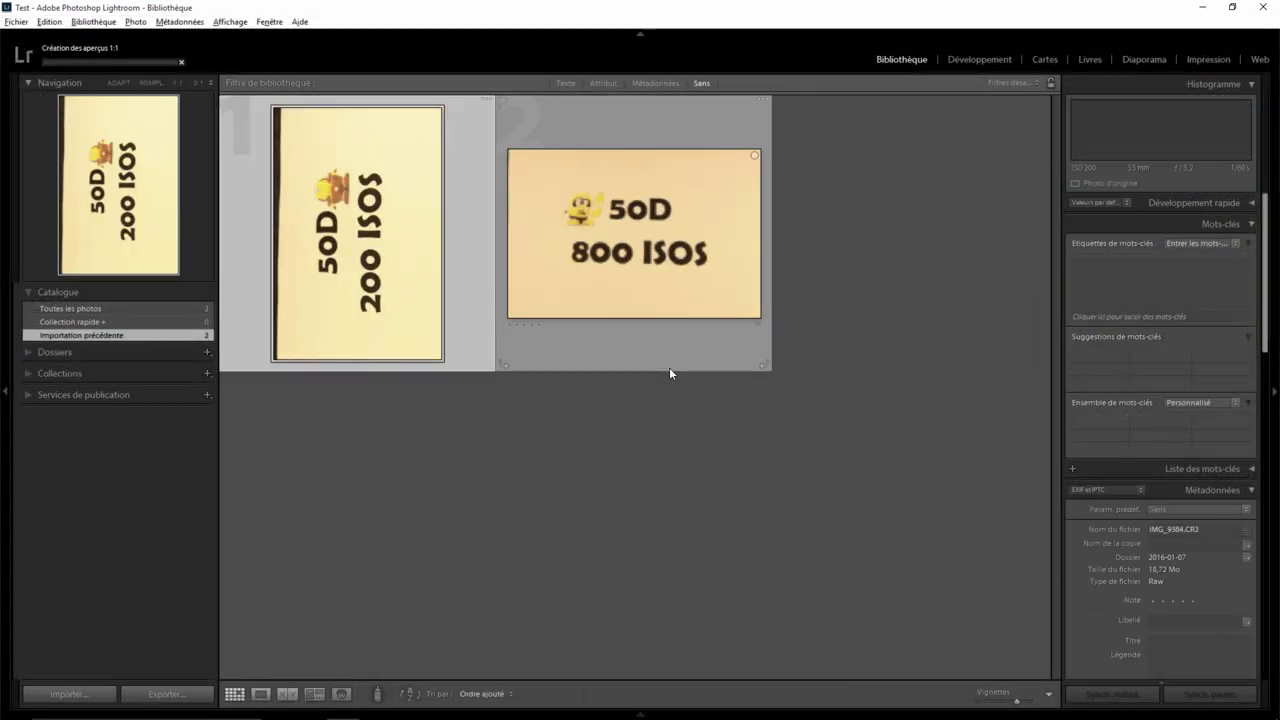
- In Développement, set the 200 ISO photo's Température to 2000 and Clarté to +53
left_click(968, 58)
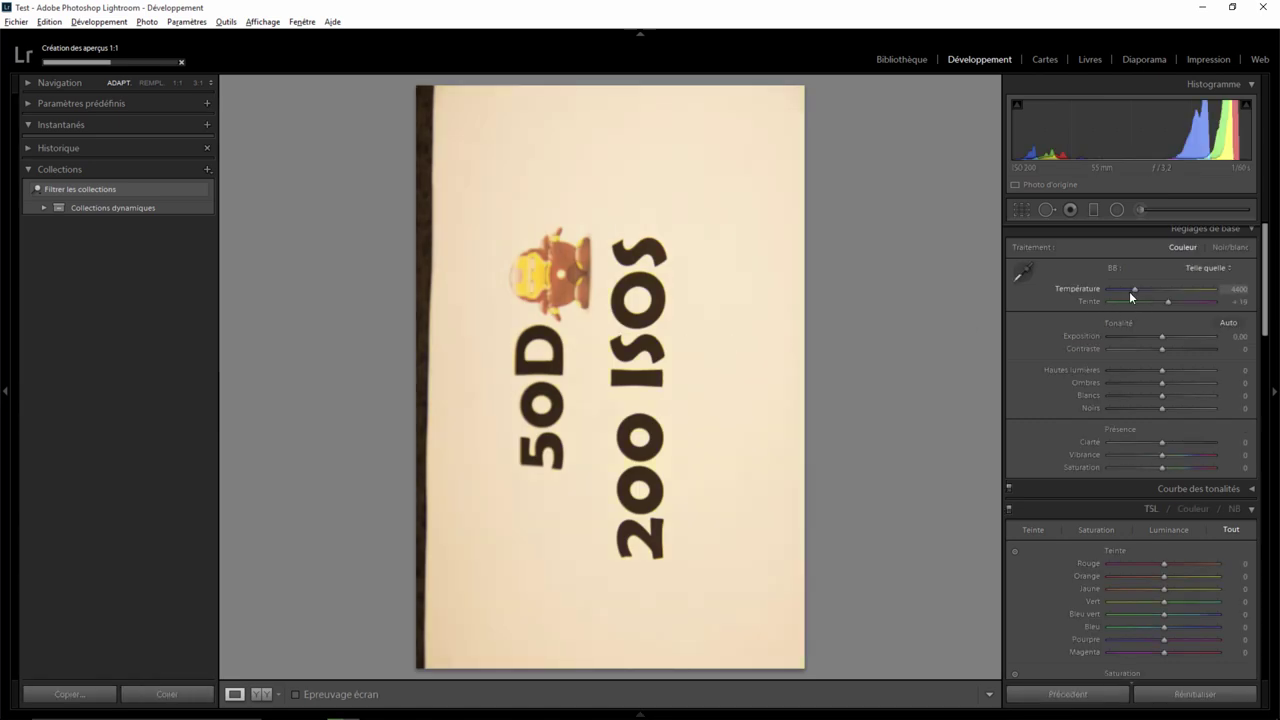
left_click_drag(1135, 288, 1100, 294)
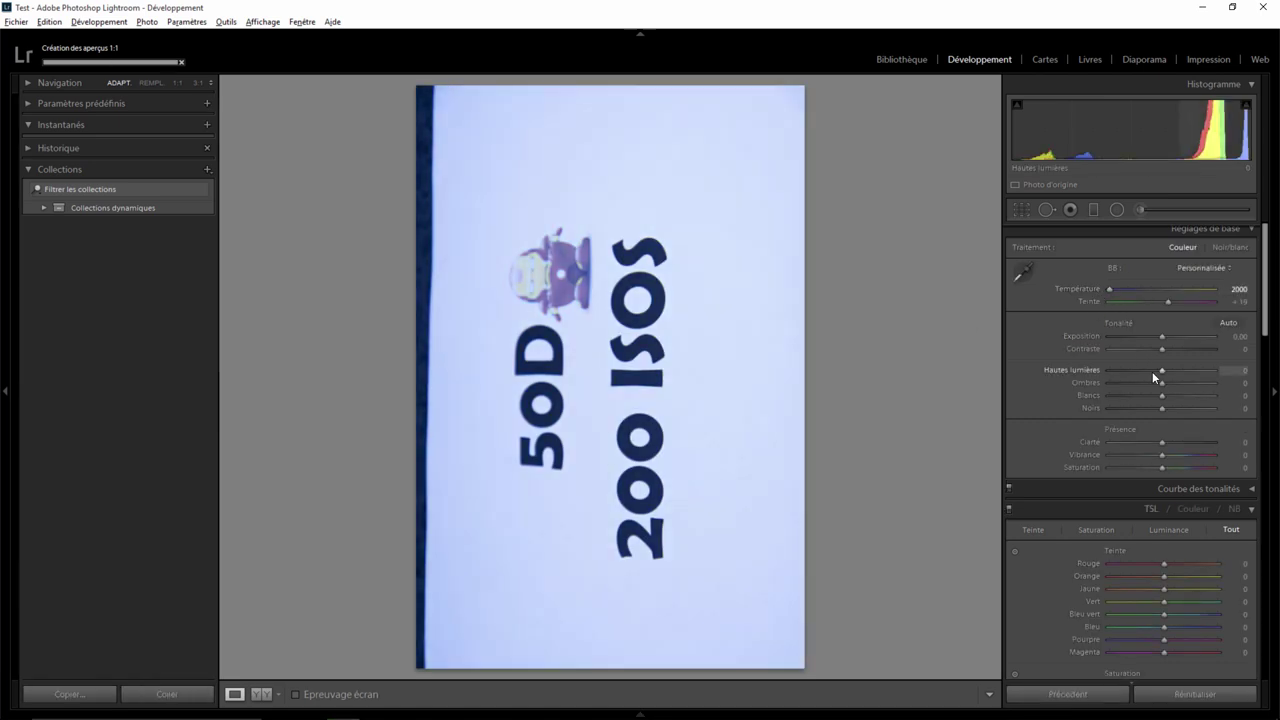
left_click_drag(1161, 441, 1266, 467)
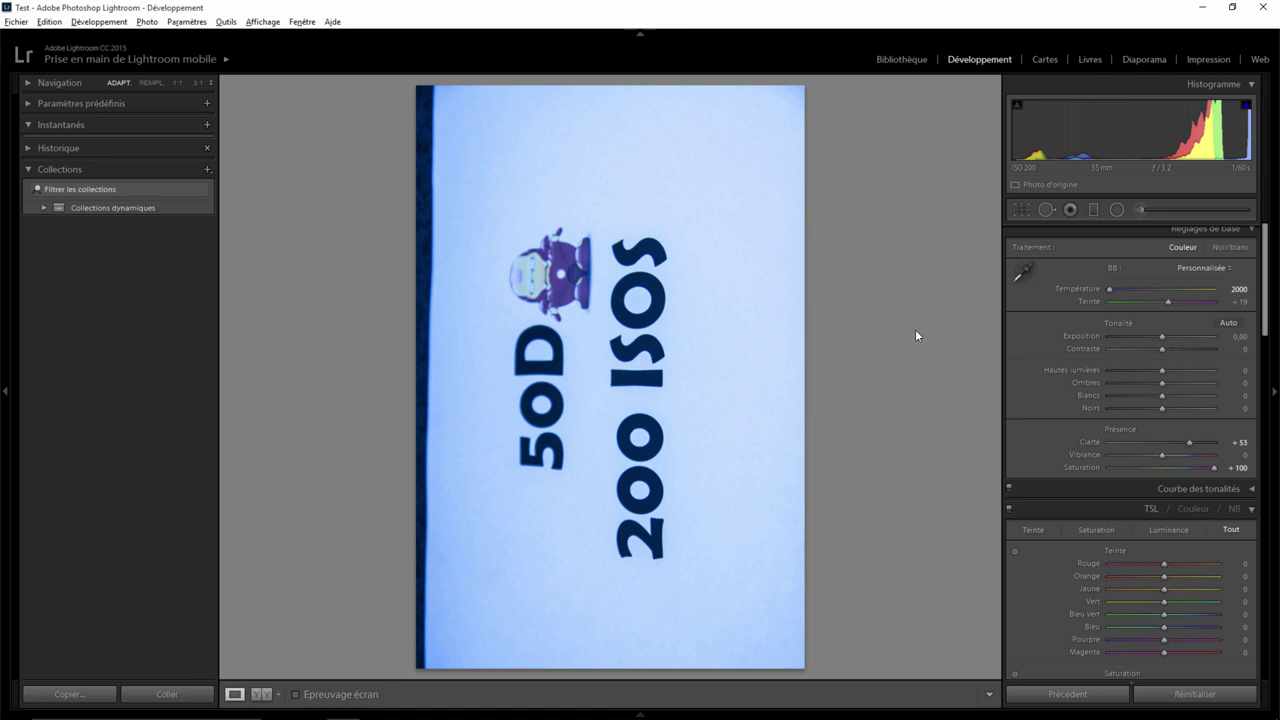
- Save these current settings as the Canon EOS 50D ISO 200 default, then return to Bibliothèque
left_click(106, 22)
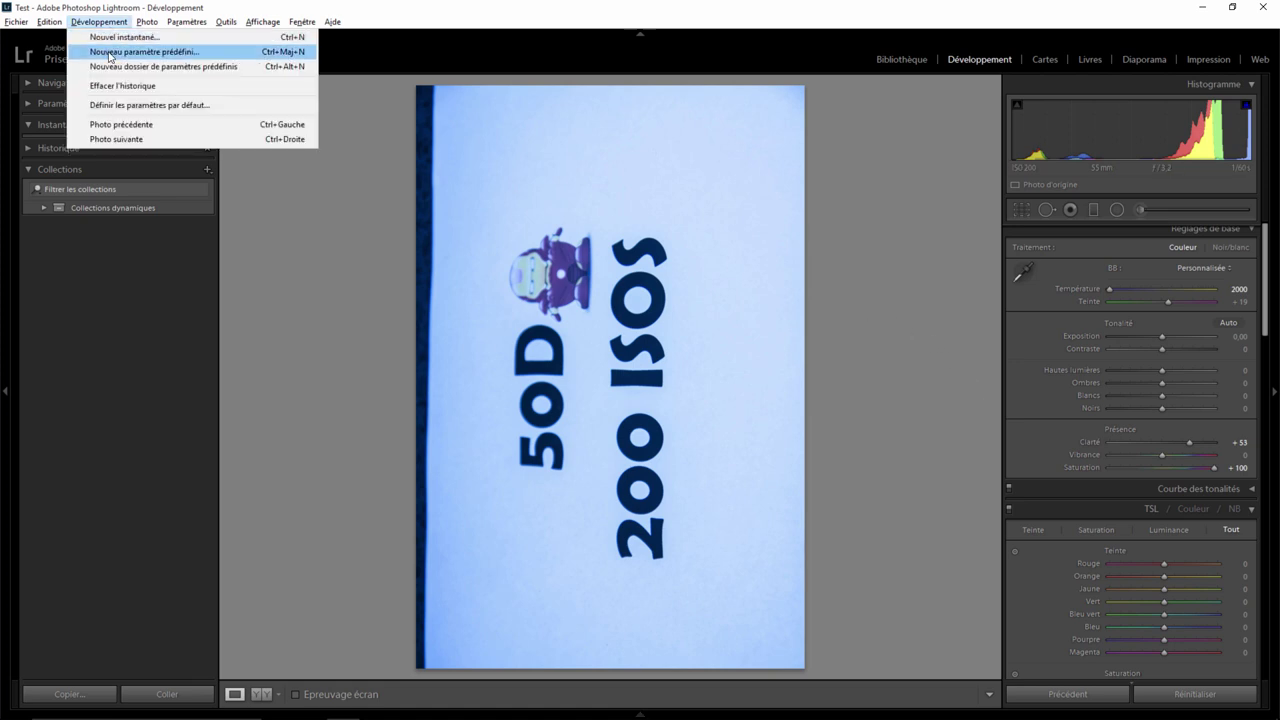
left_click(117, 106)
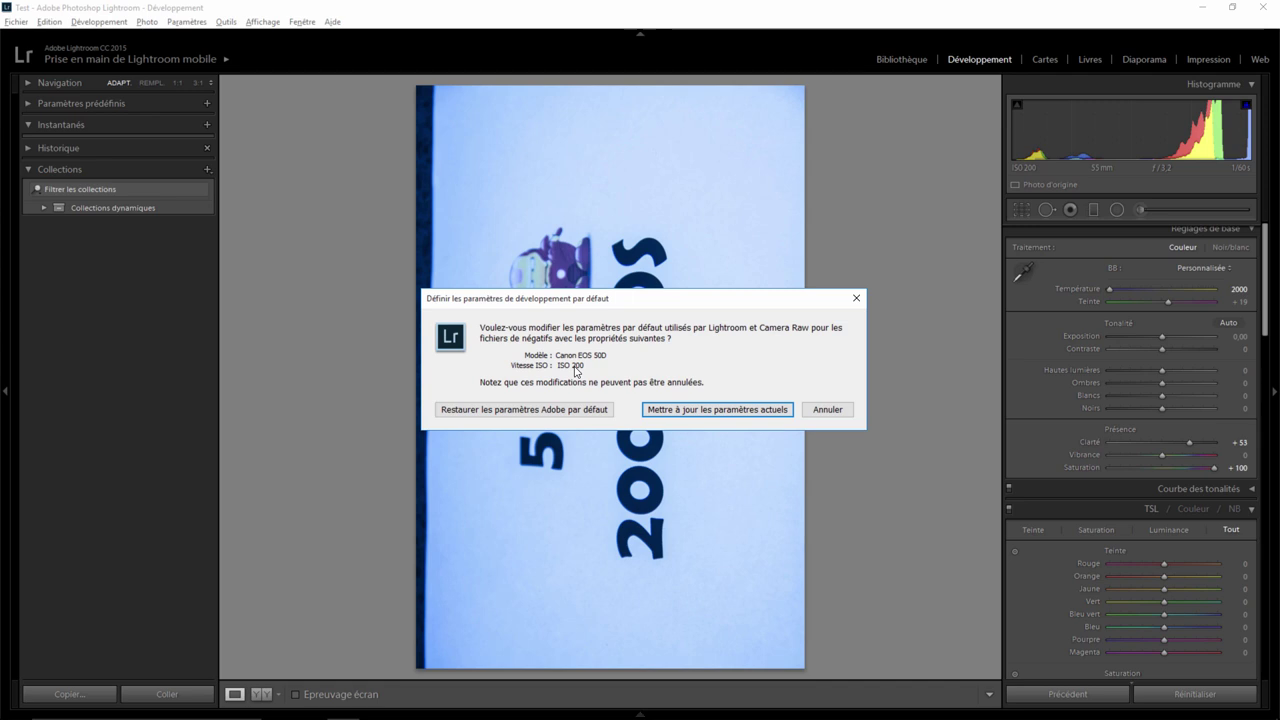
left_click(706, 409)
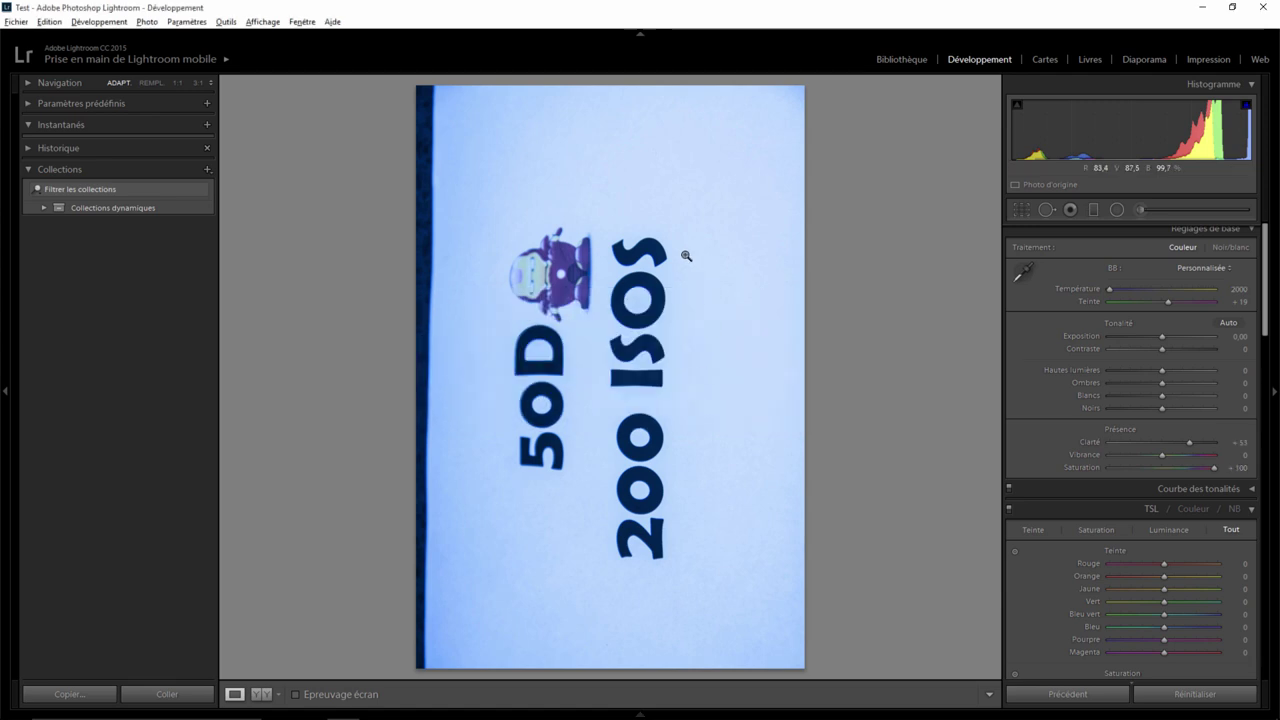
left_click(905, 58)
- In Développement, push the 800 ISO photo's Température to 50000, turning it yellow
double_click(658, 232)
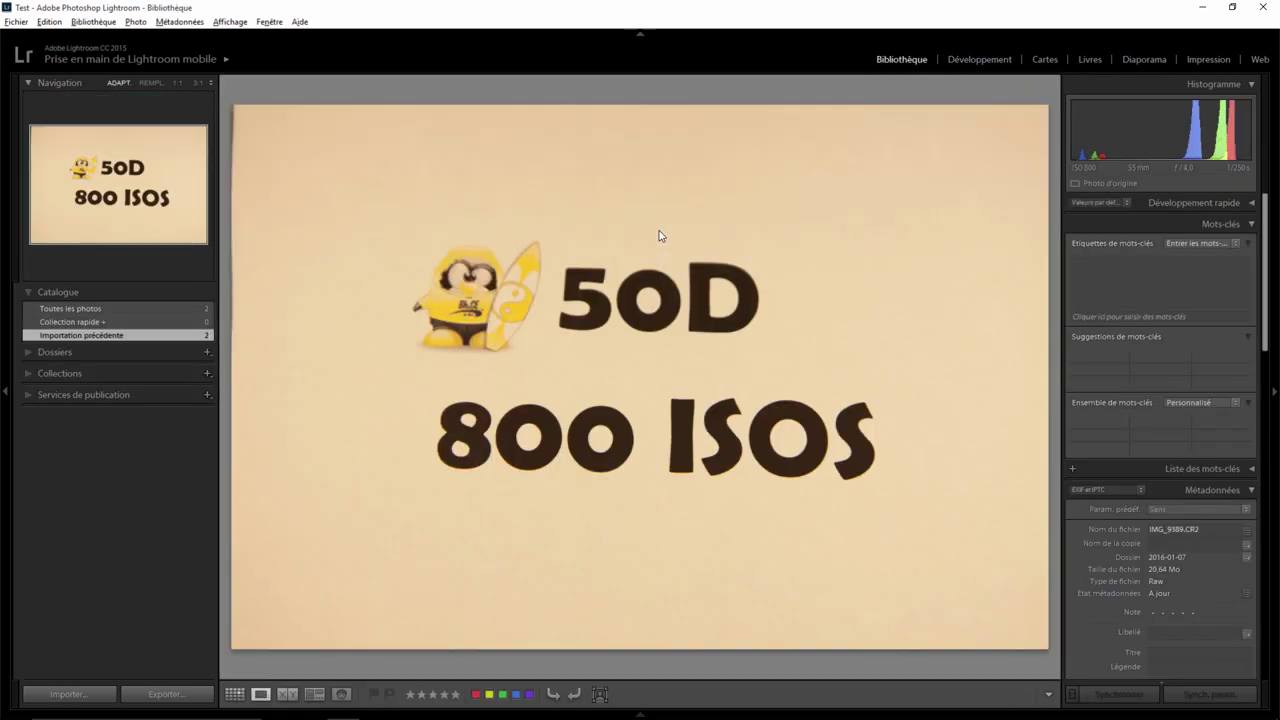
left_click(977, 62)
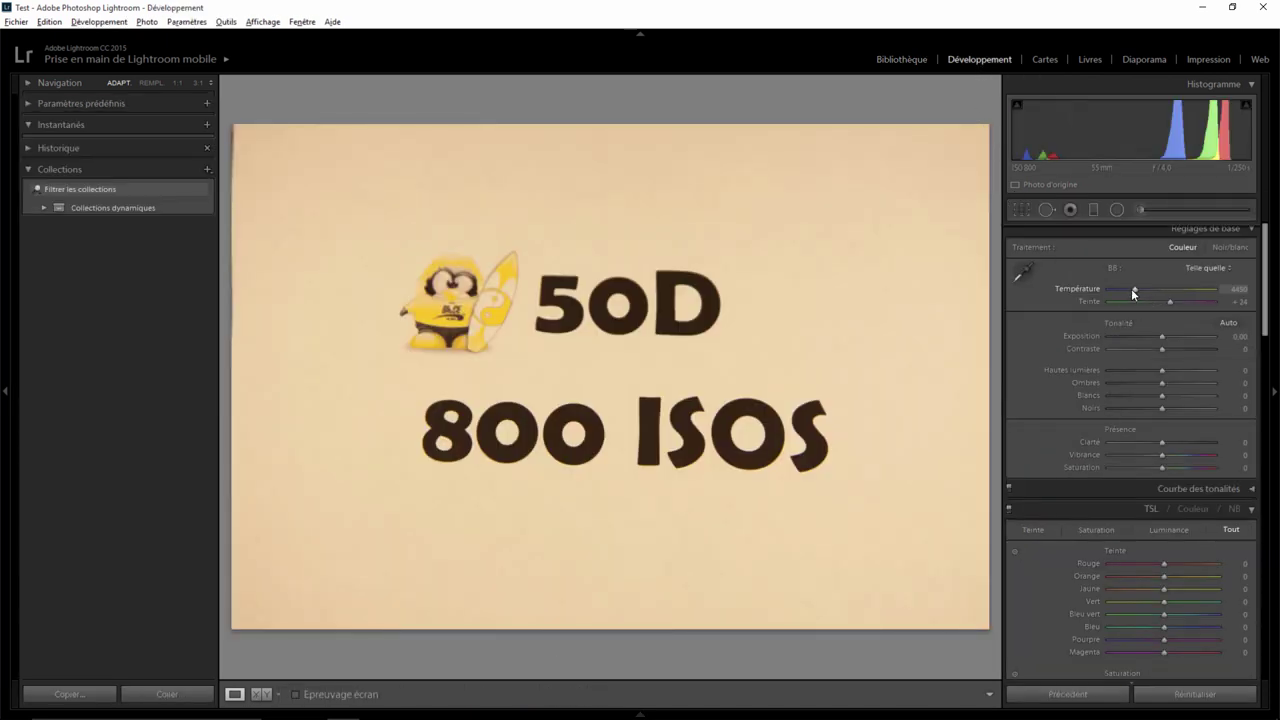
left_click_drag(1132, 288, 1210, 285)
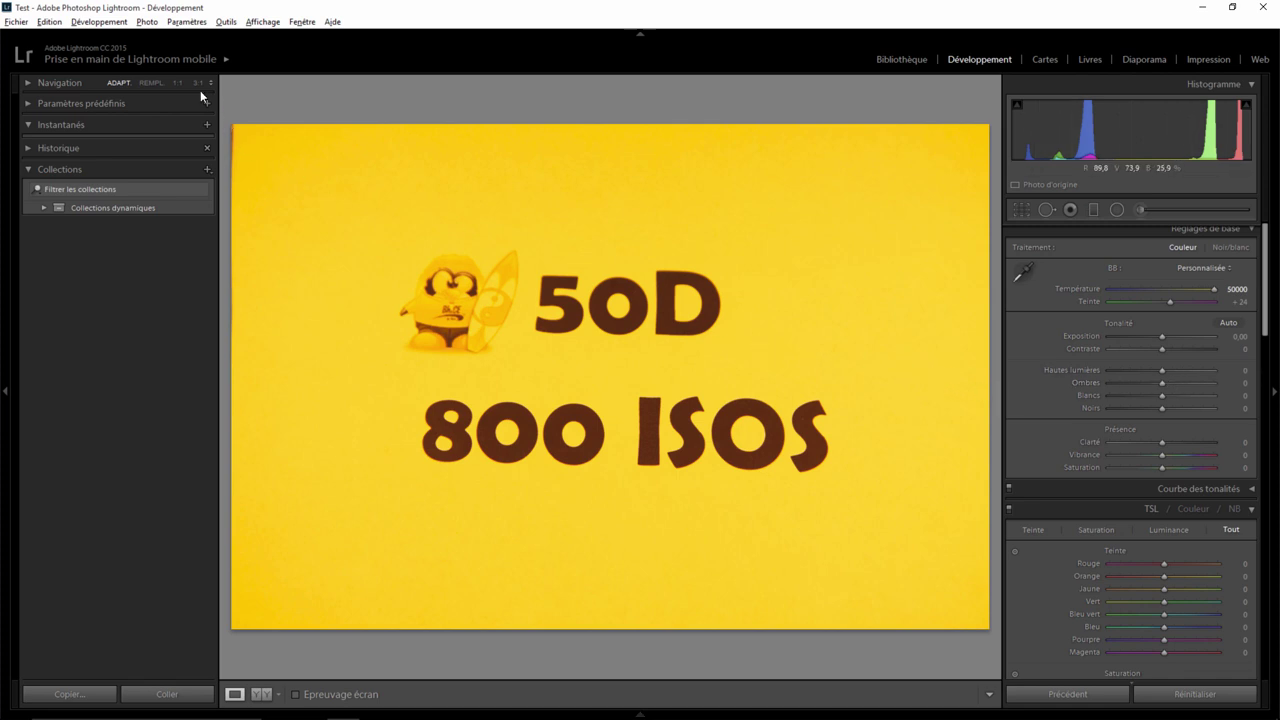
- Save the current settings as the Canon EOS 50D ISO 800 default
left_click(99, 21)
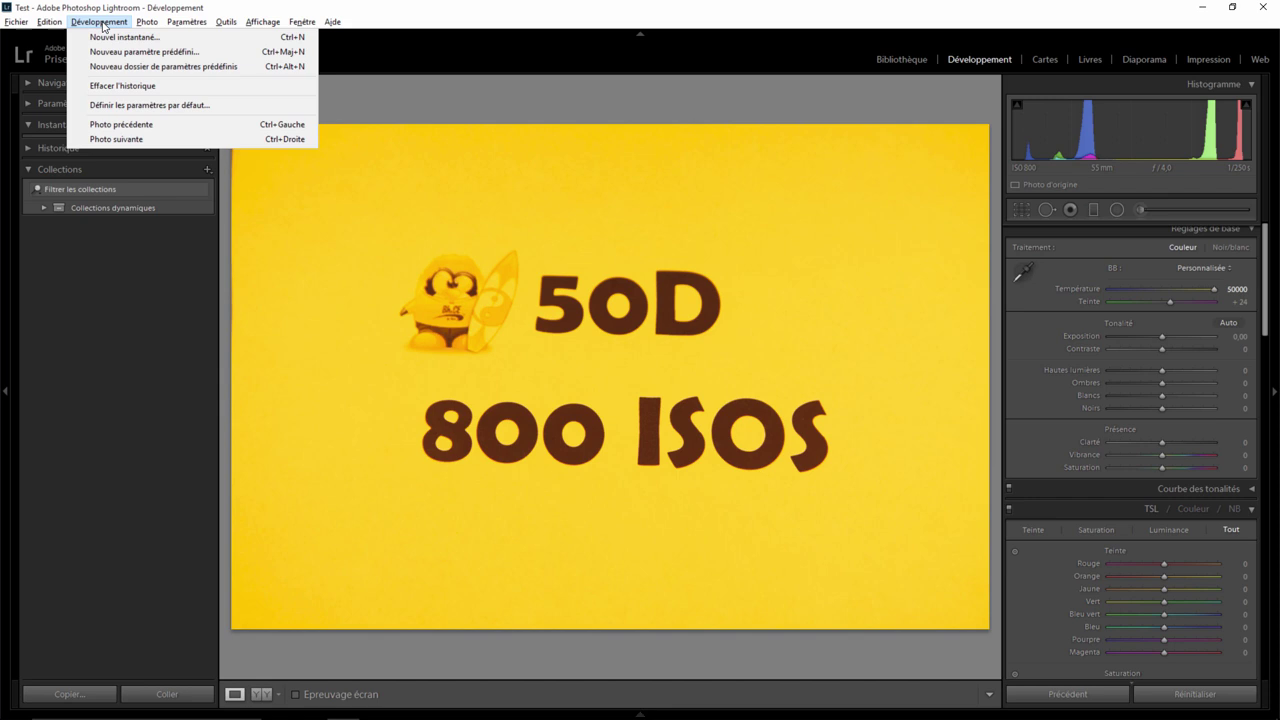
left_click(150, 105)
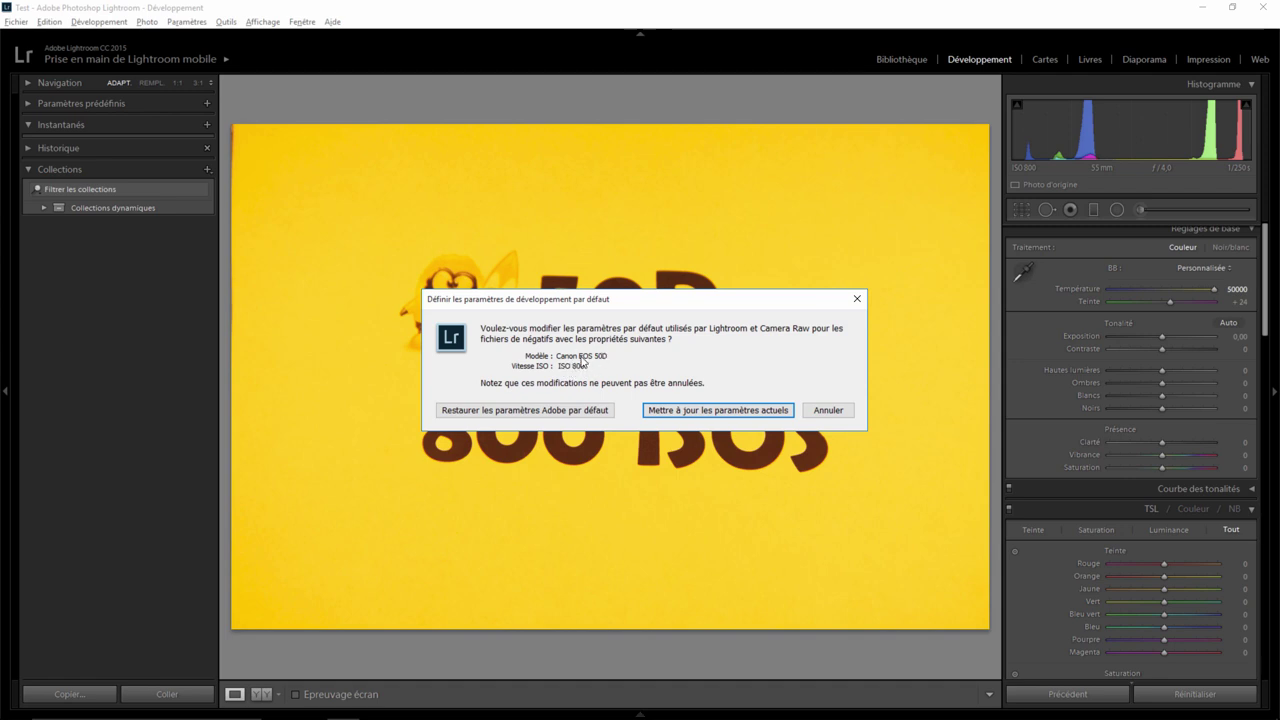
left_click(715, 409)
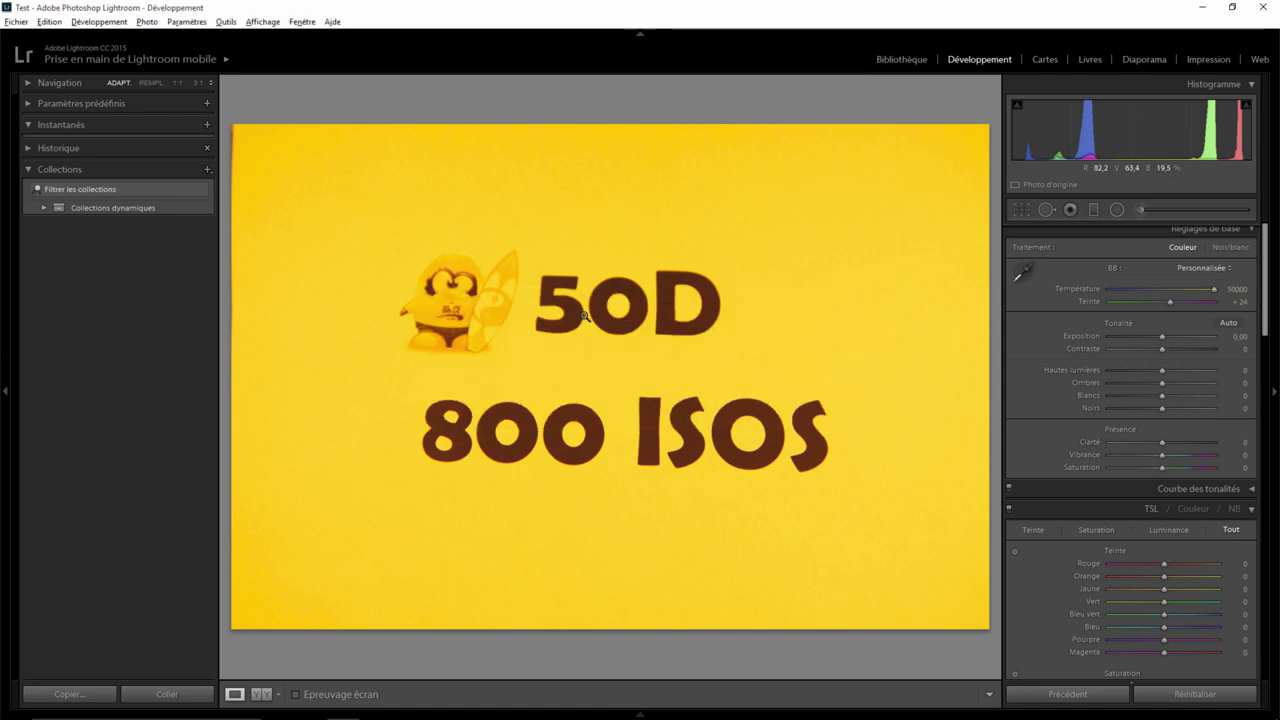
- Import IMG_9385 (ISO 200) and IMG_9390 (ISO 800) from the card via File > Import
left_click(17, 21)
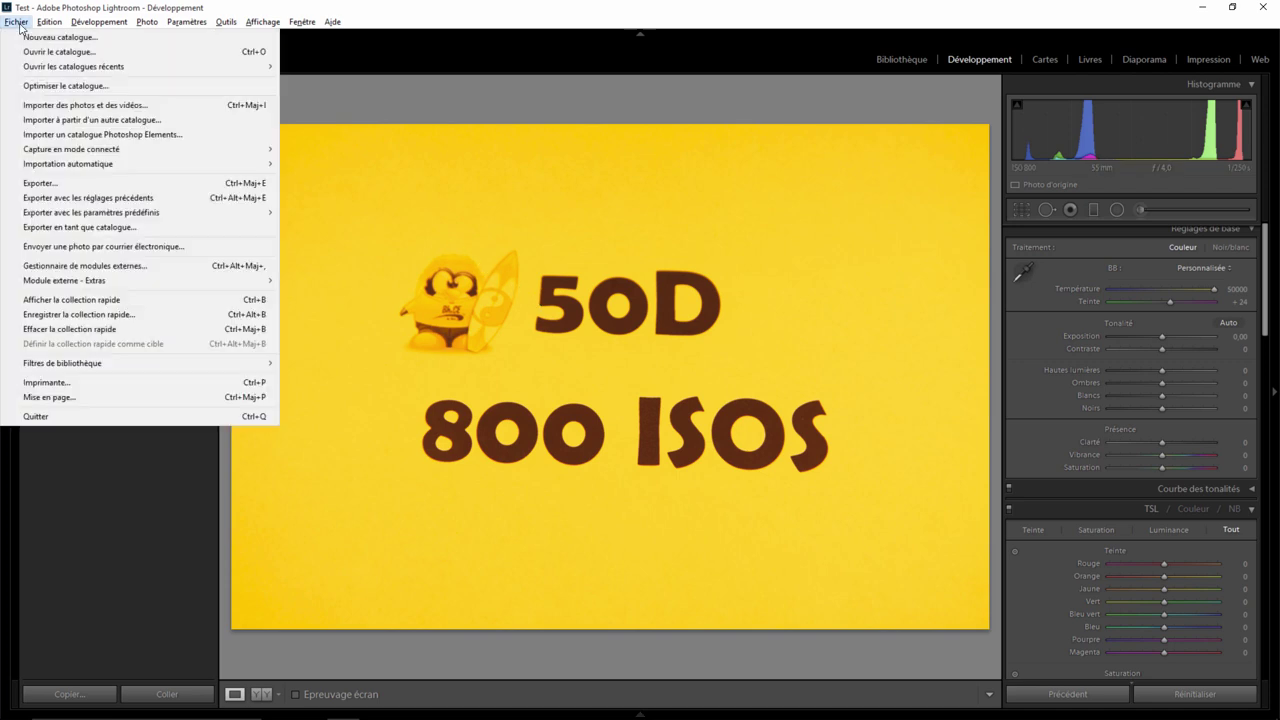
left_click(70, 108)
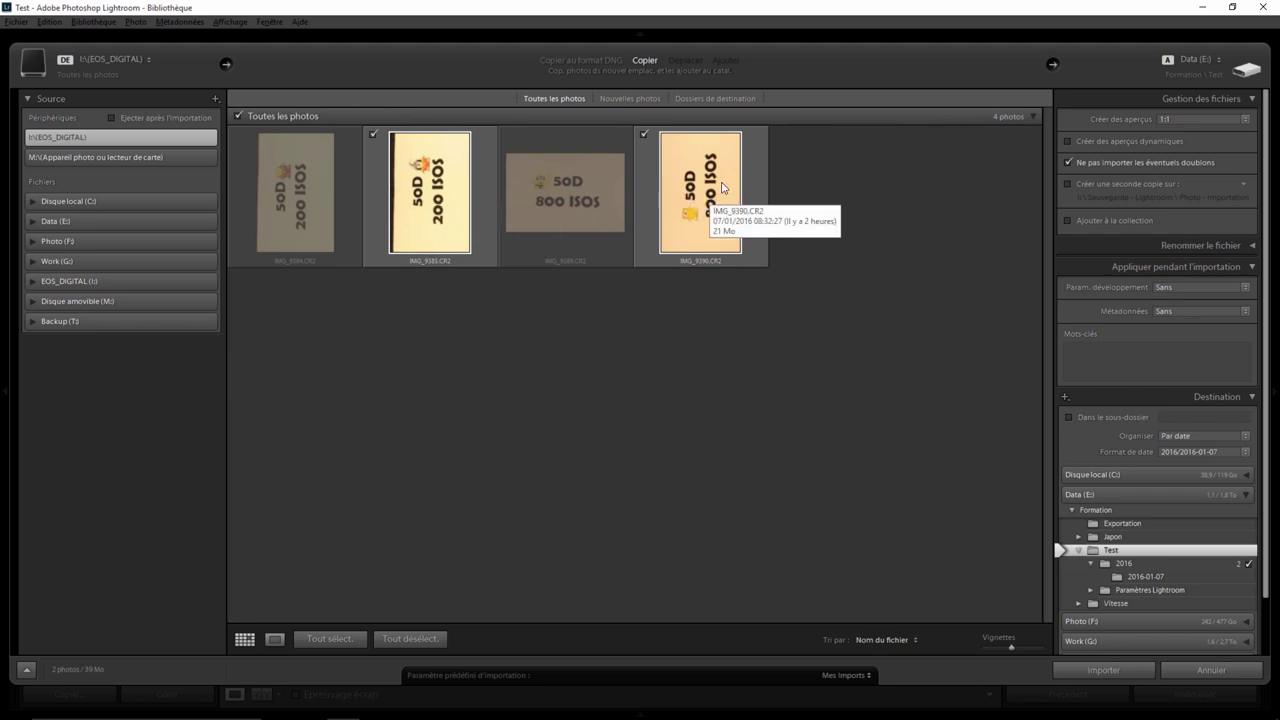
left_click(1120, 669)
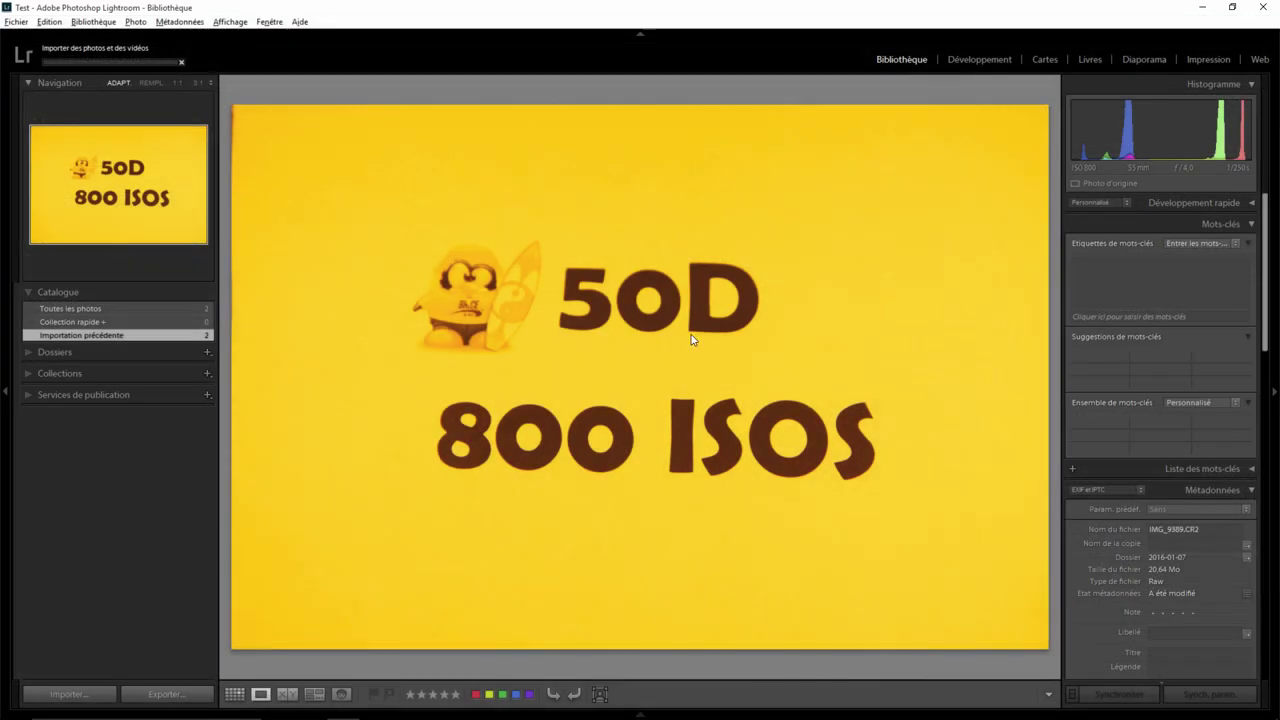